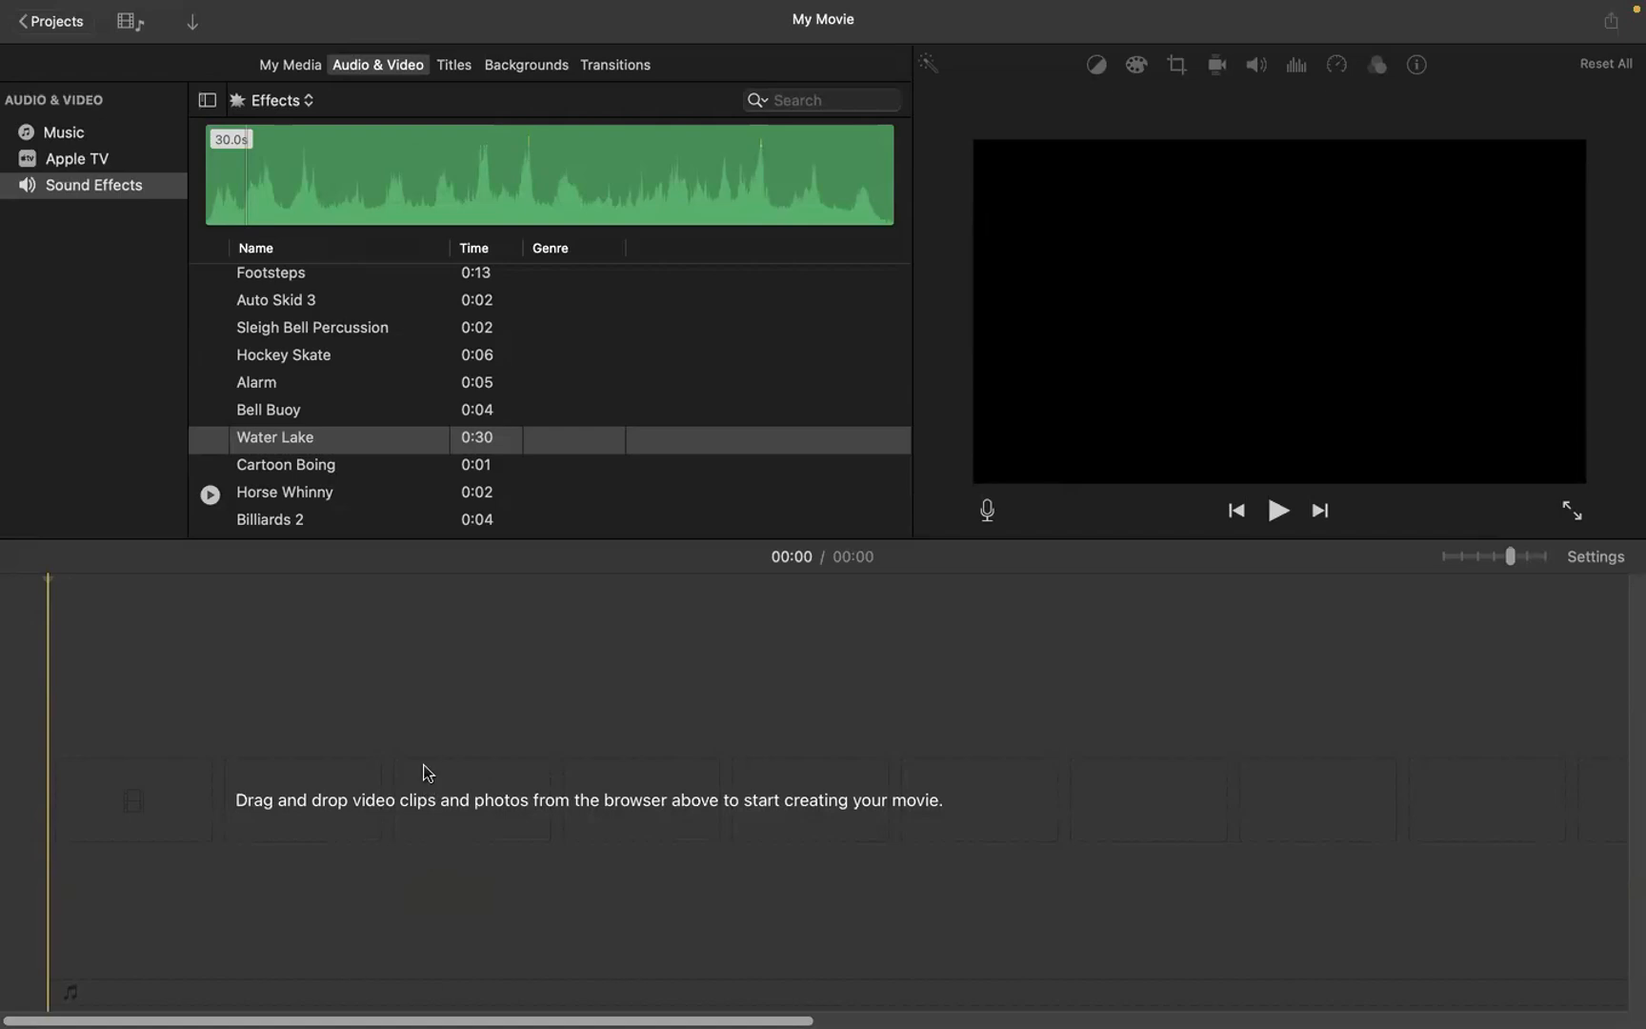
Step: Add the video IMG_2807.MOV from the Recents files in Finder to the My Movie timeline in iMovie
key(ctrl+Left)
key(ctrl+Left)
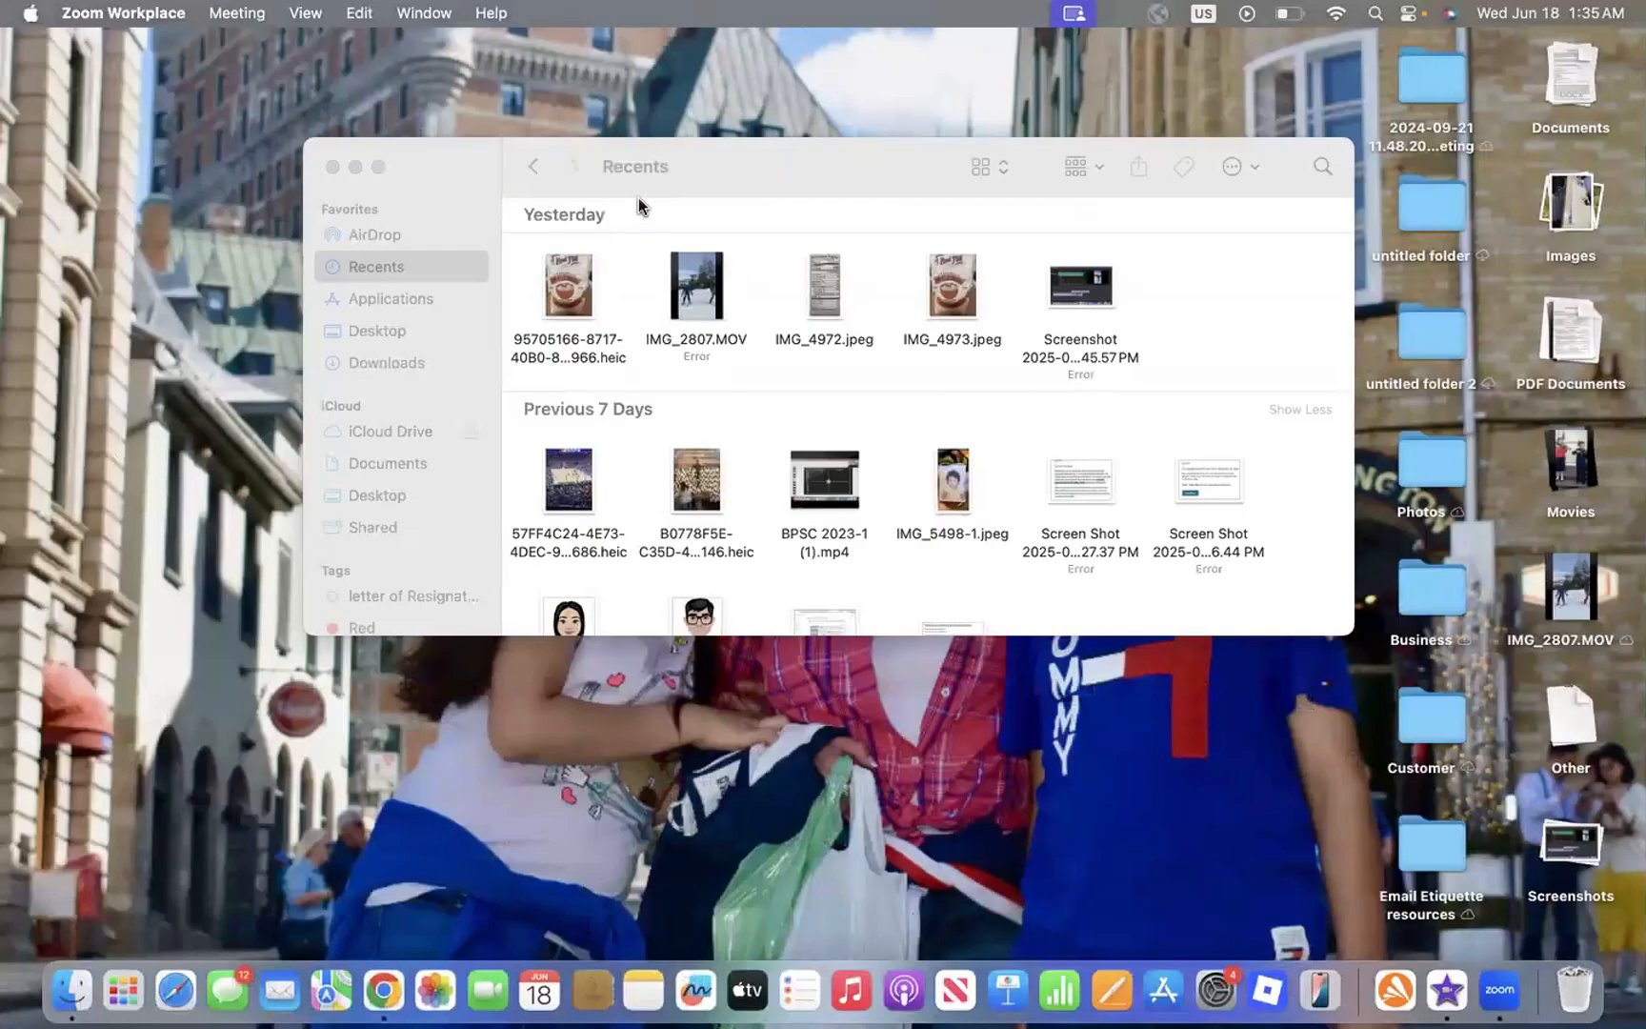
click(638, 204)
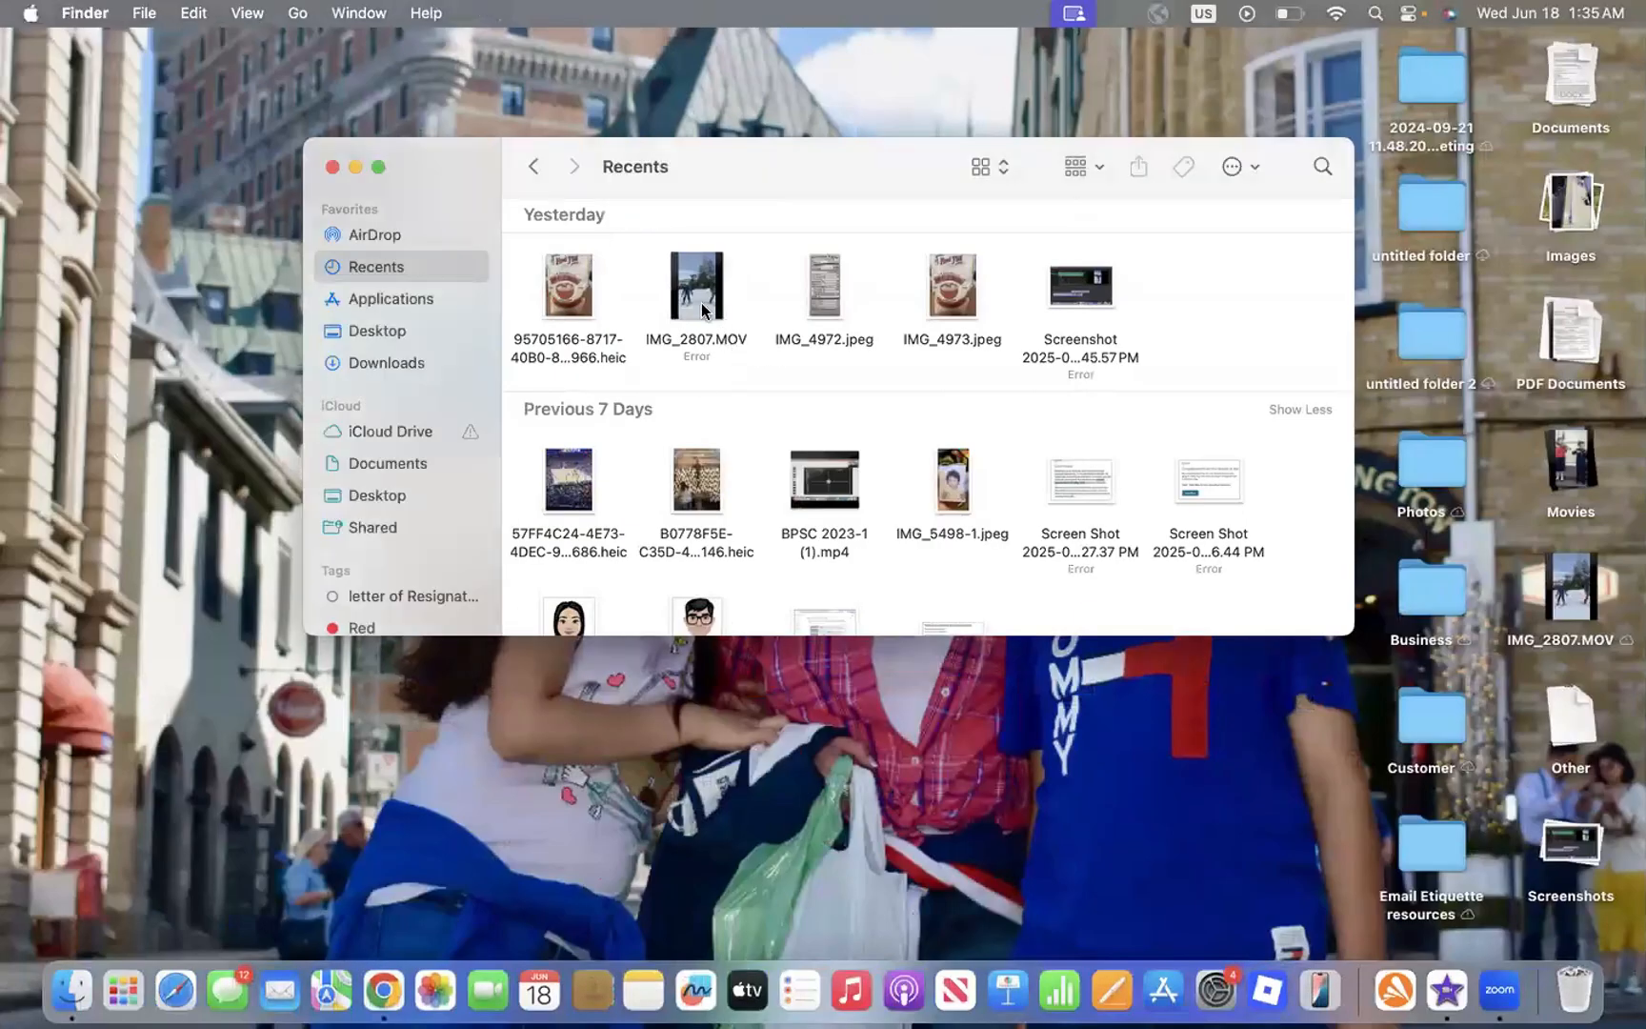
click(713, 344)
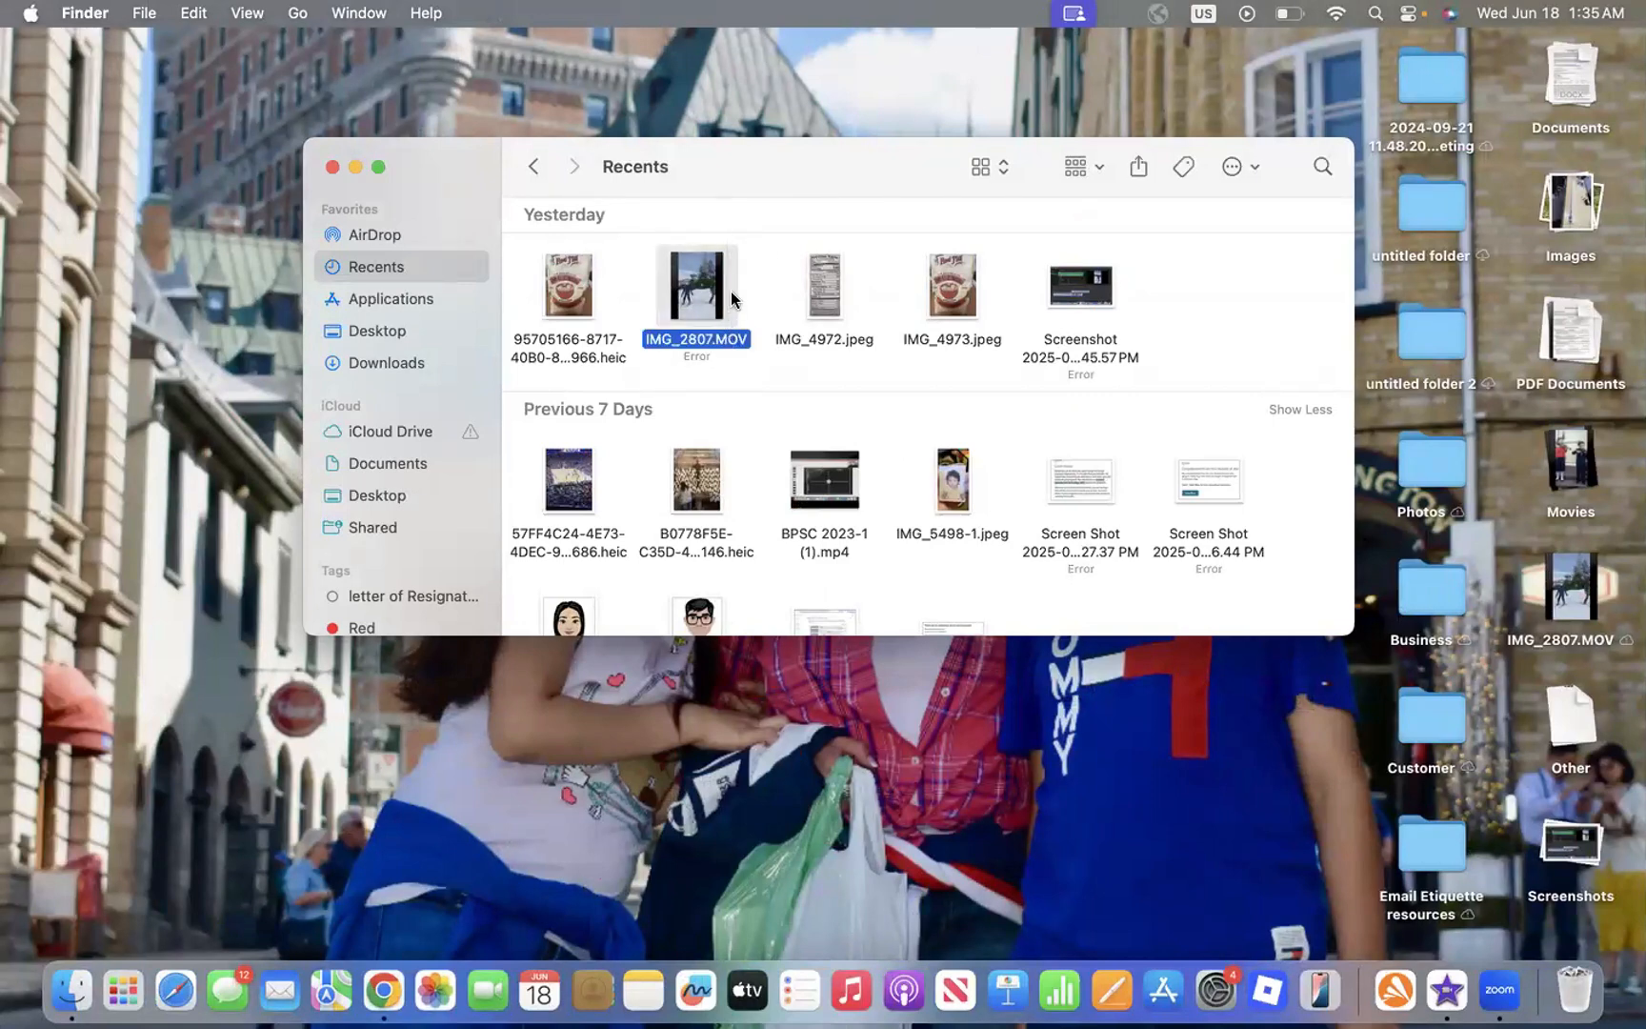
drag(728, 291, 1610, 619)
key(ctrl+Right)
key(ctrl+Right)
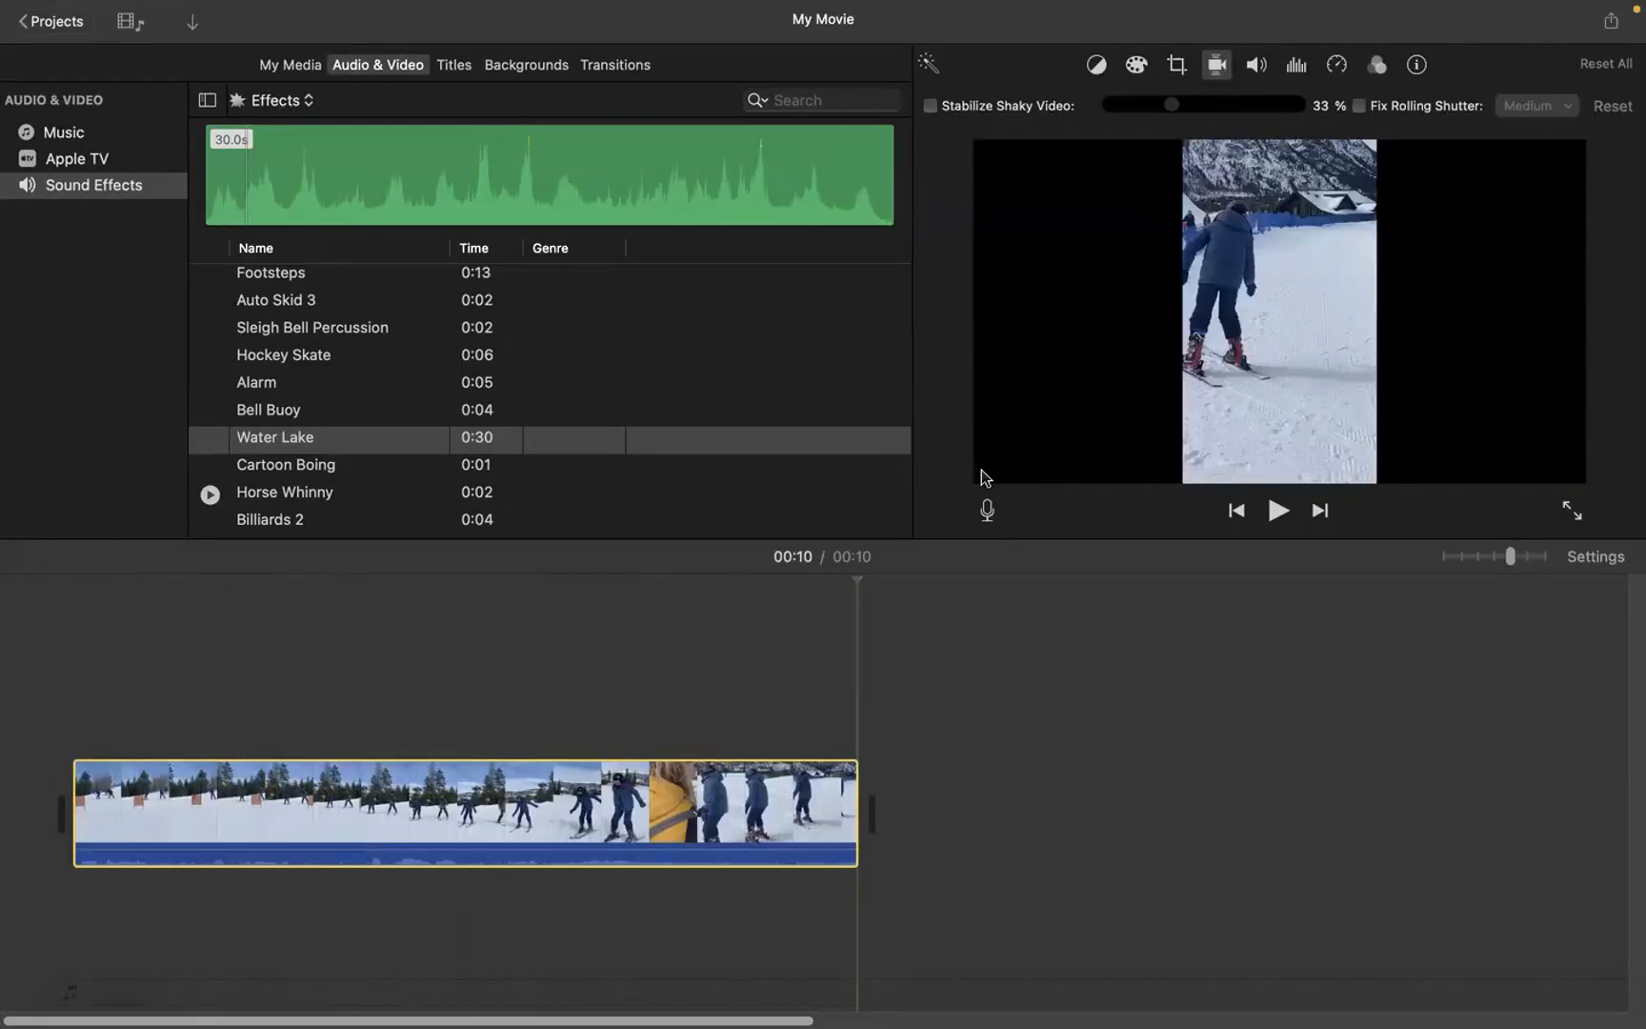
Step: Set the voiceover recording options to the MacBook Pro Microphone input source and 100% volume
click(988, 513)
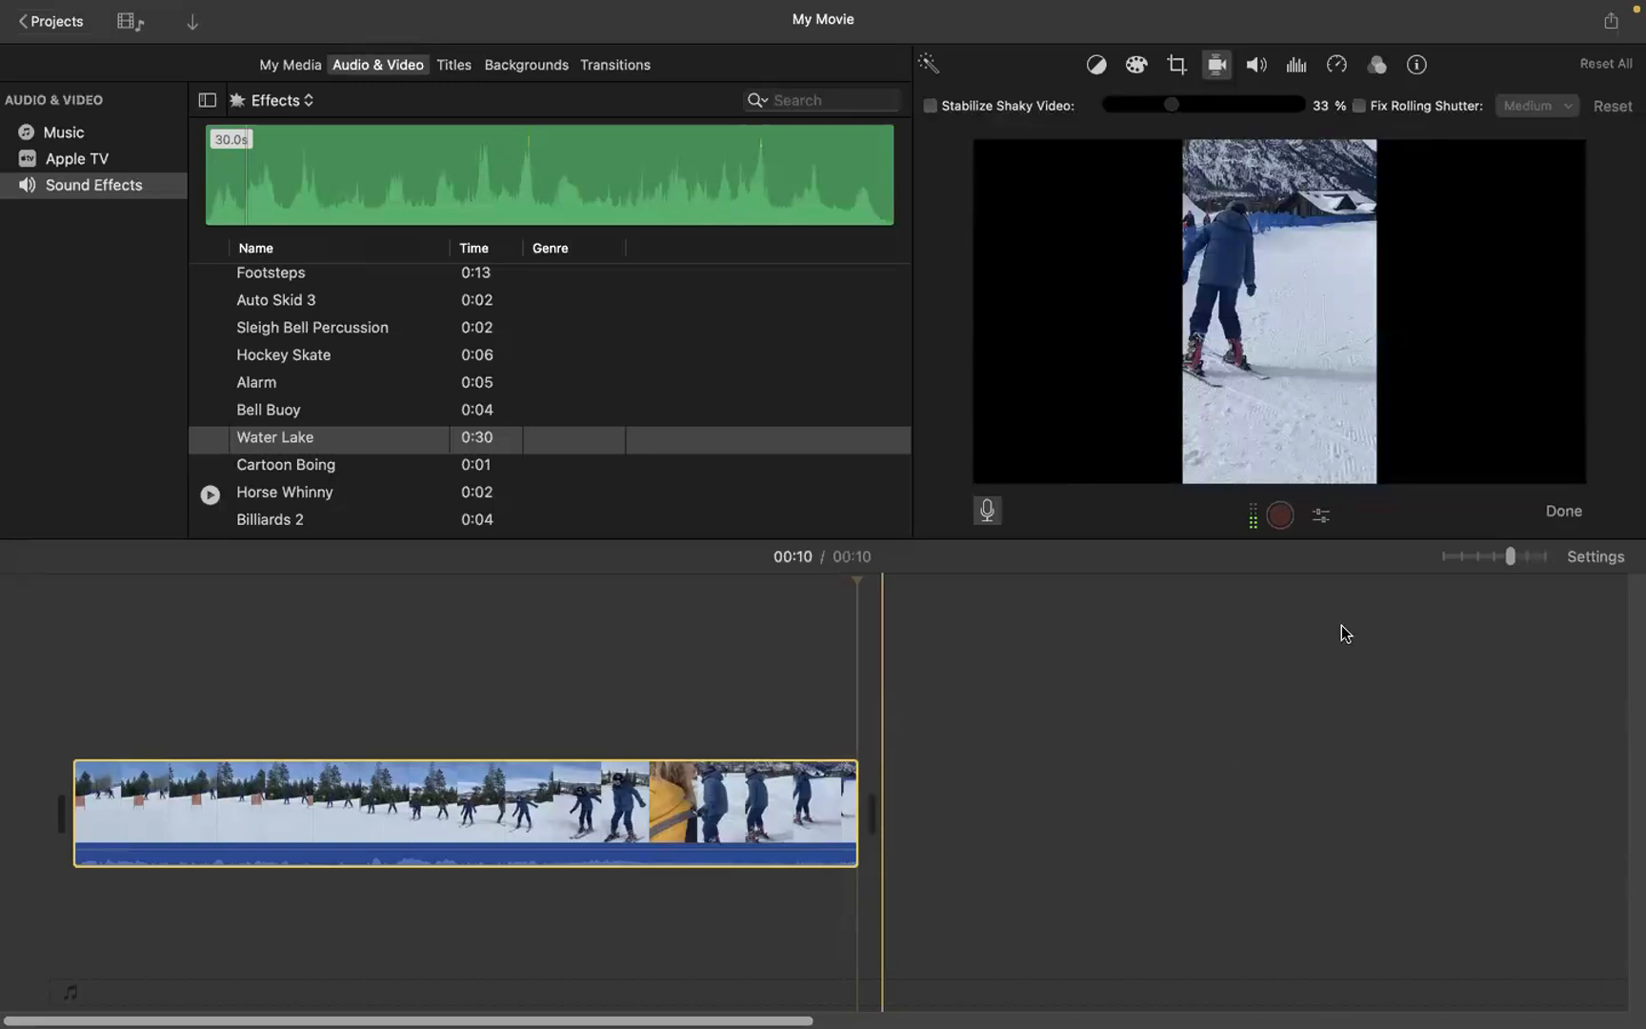
click(1322, 517)
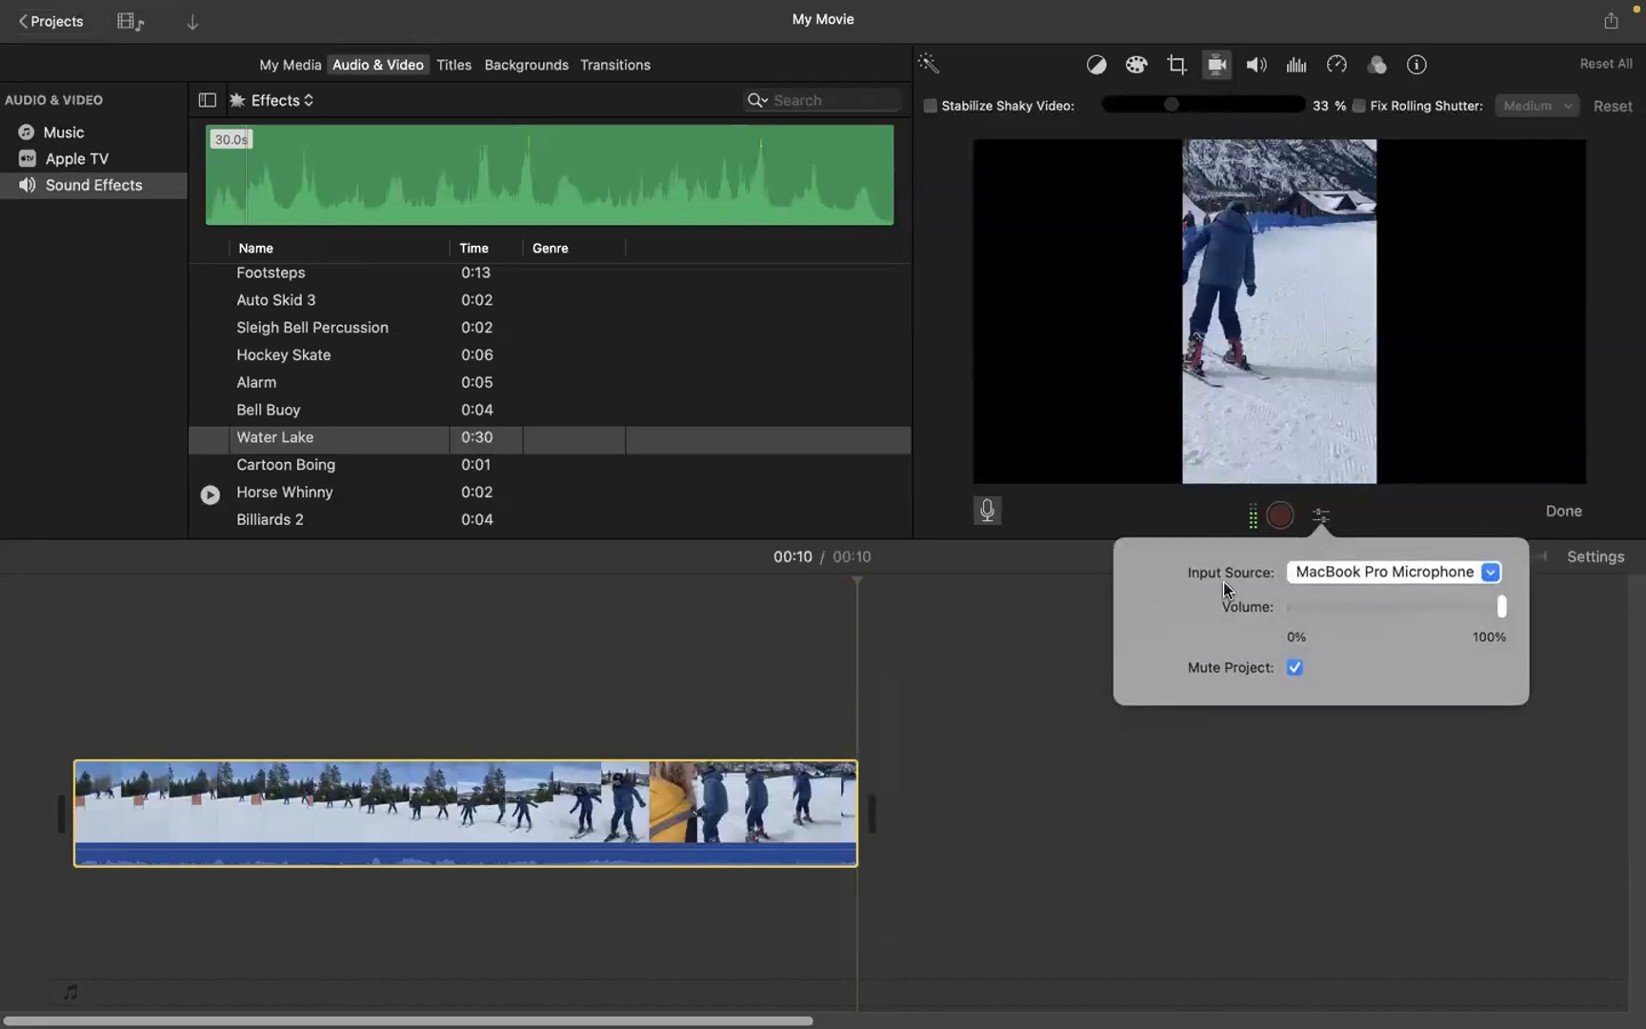
click(1492, 575)
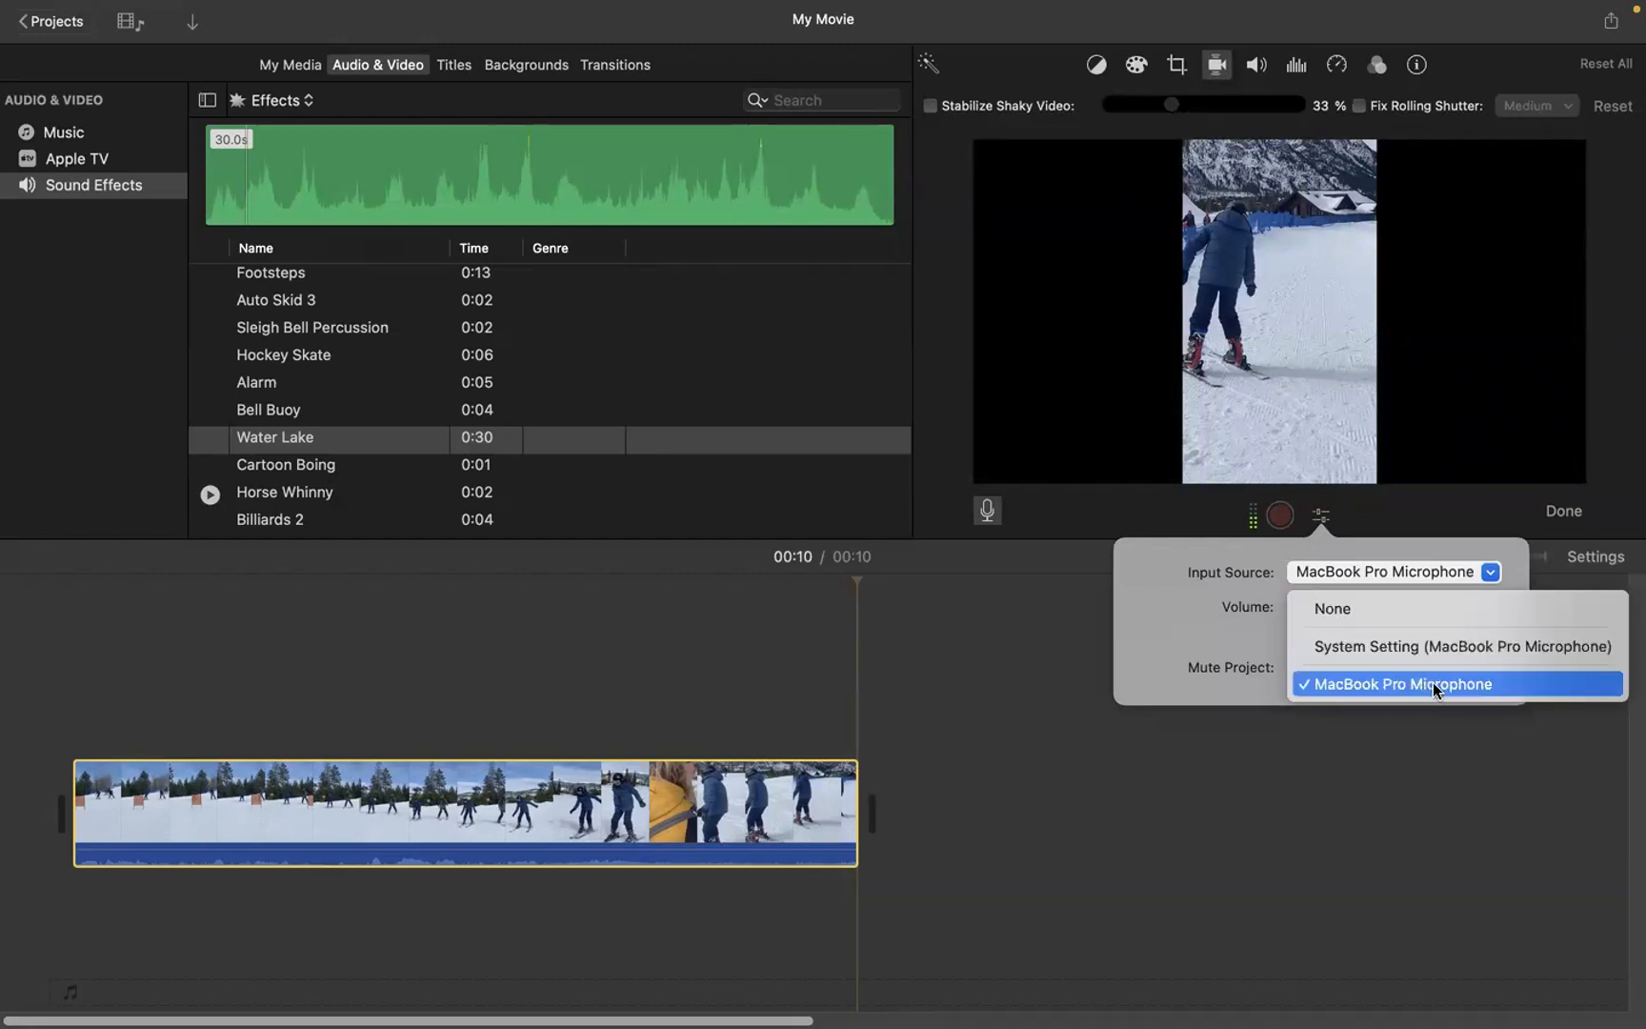
click(1360, 705)
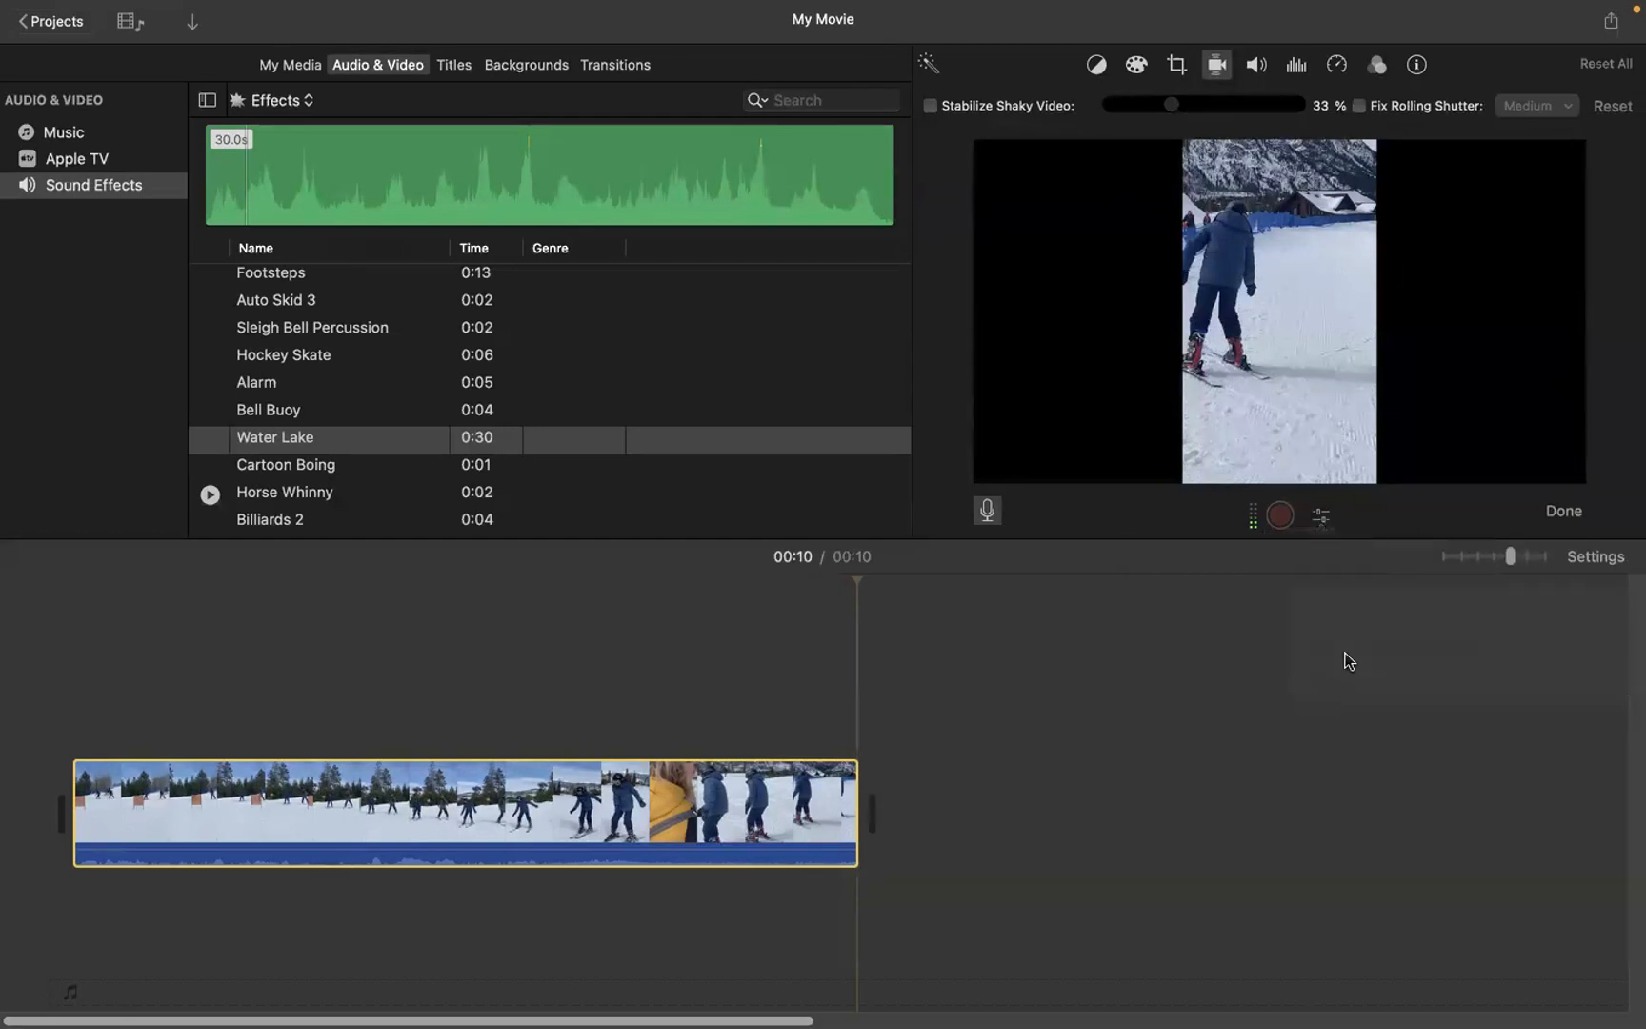
click(1318, 517)
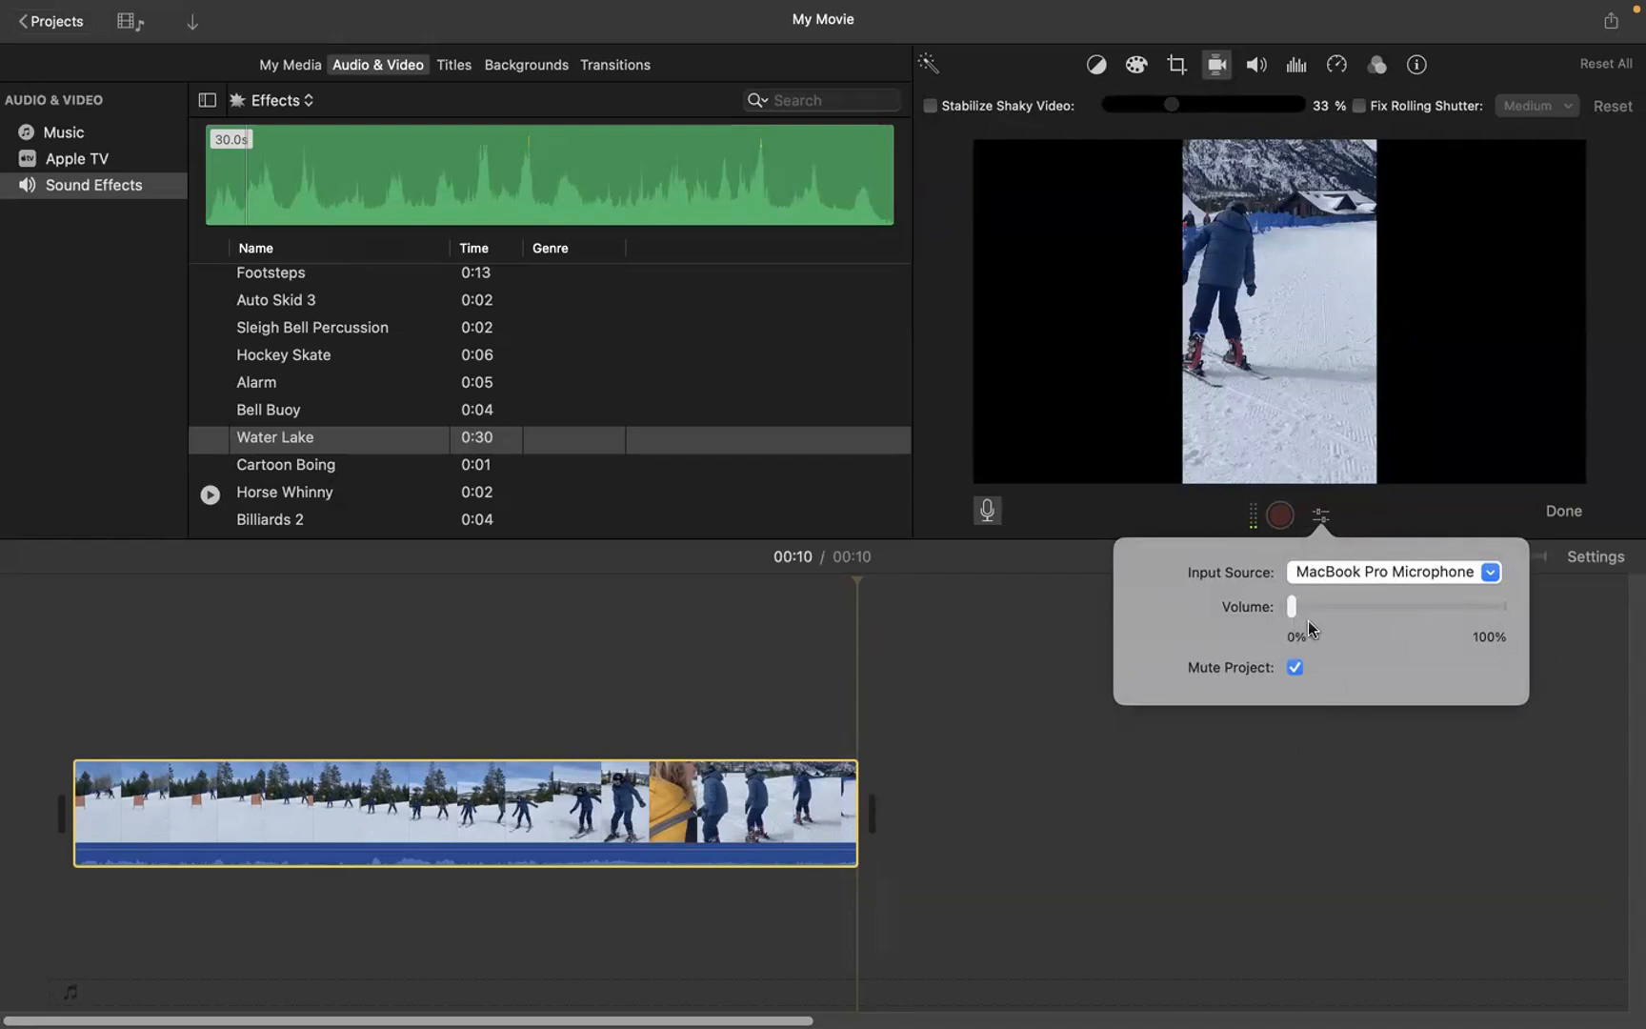
drag(1376, 604, 1505, 604)
click(1038, 798)
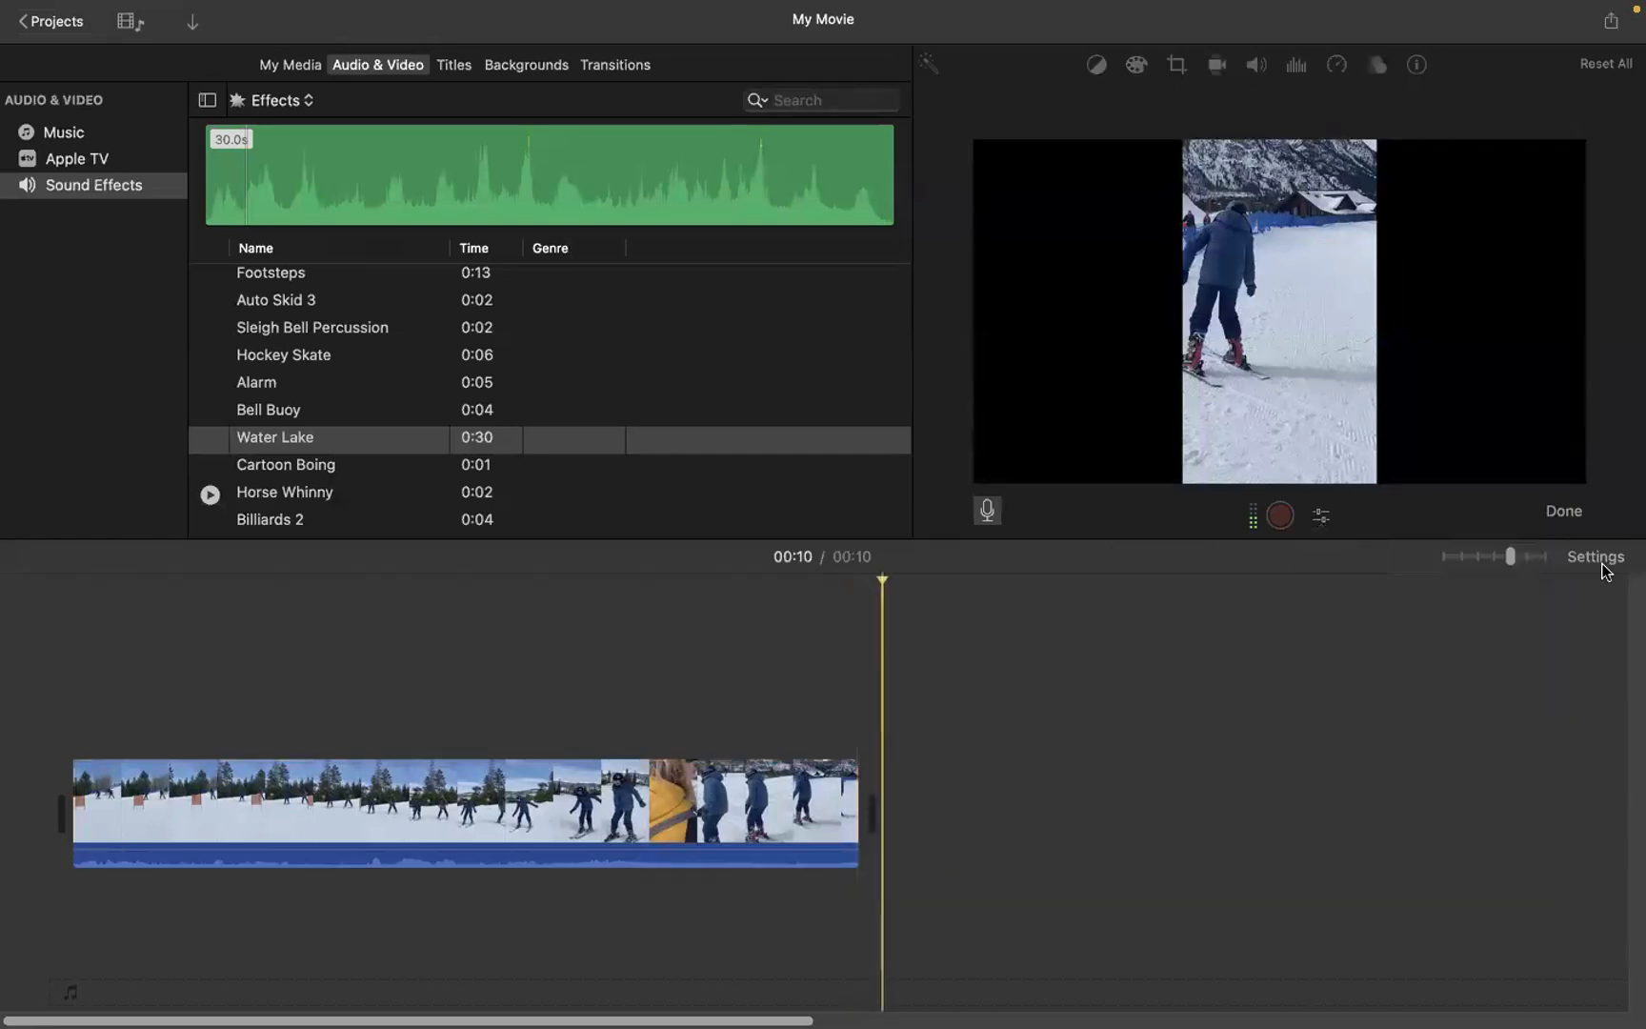
click(1563, 510)
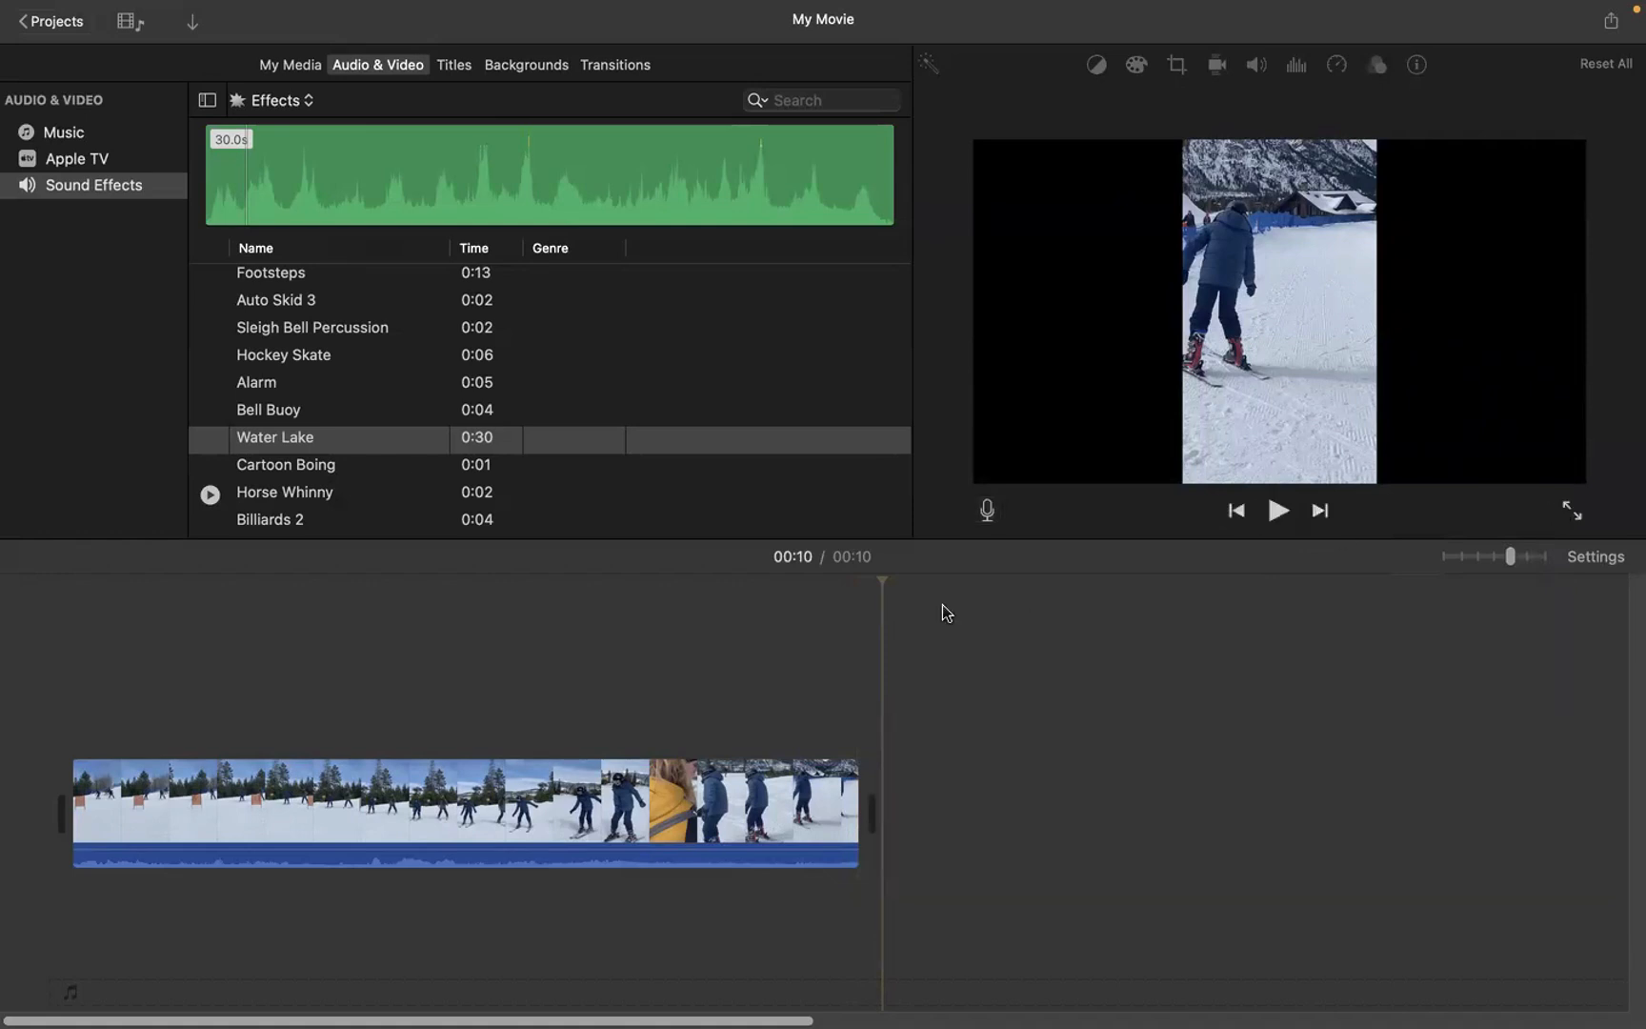
Step: Record a voiceover about 3.4 s long, starting at about 00:03 in the ski clip
click(359, 651)
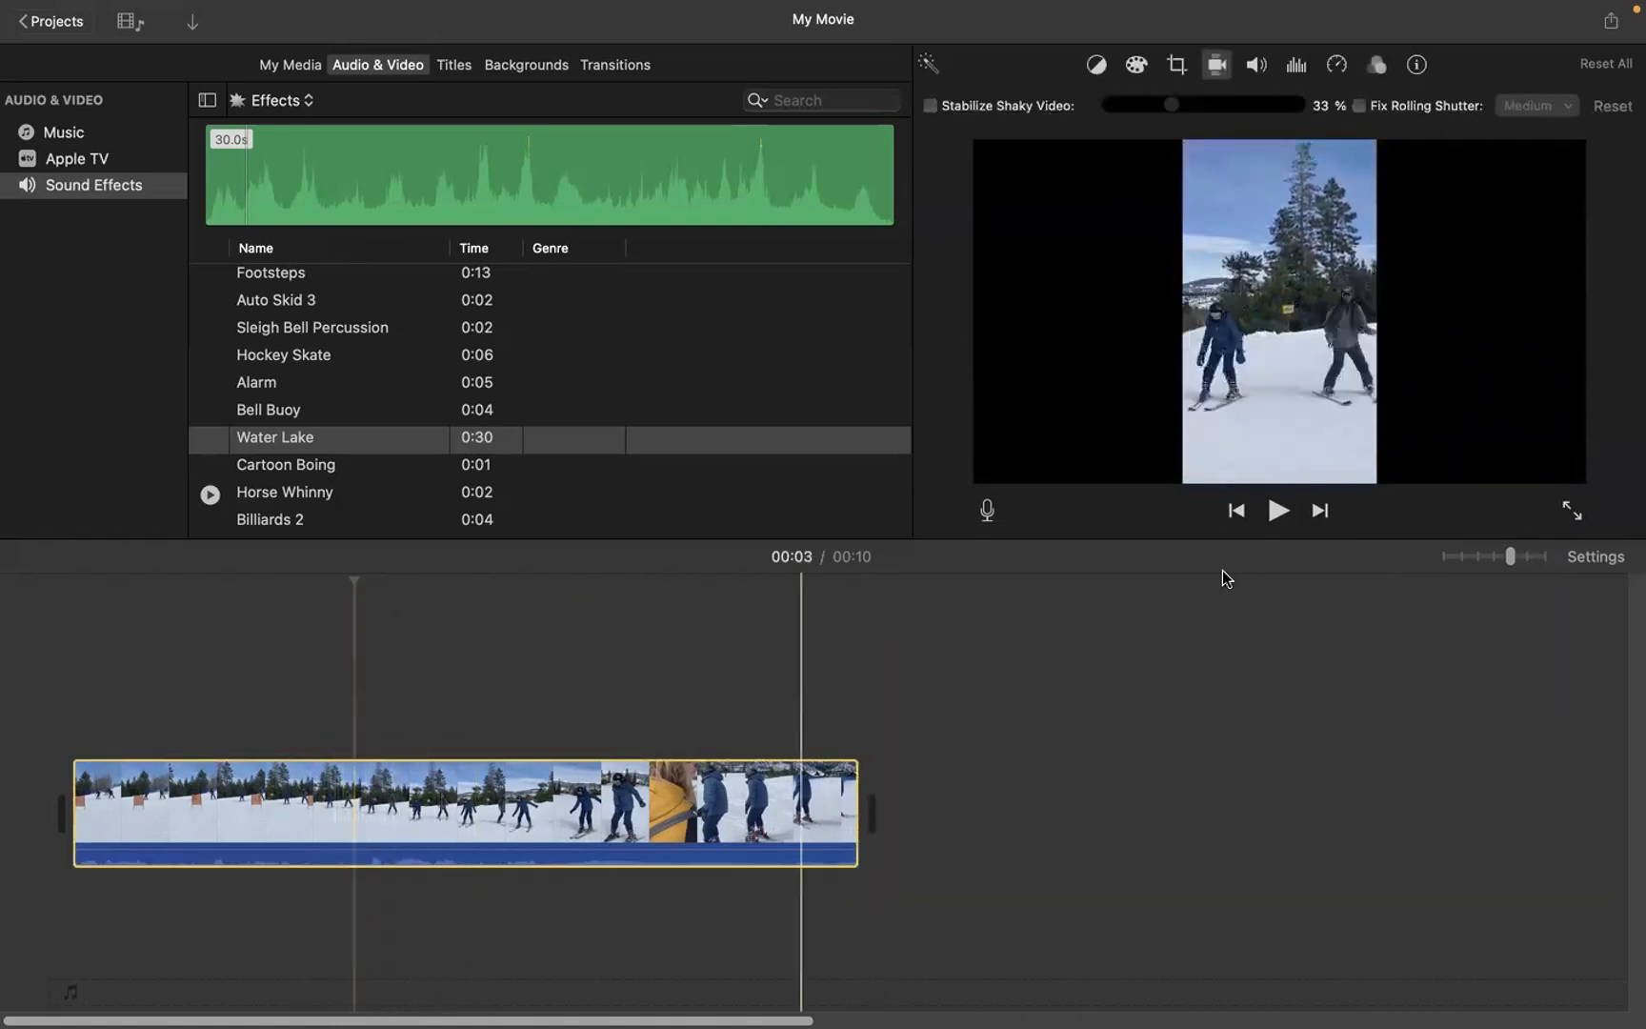
click(987, 510)
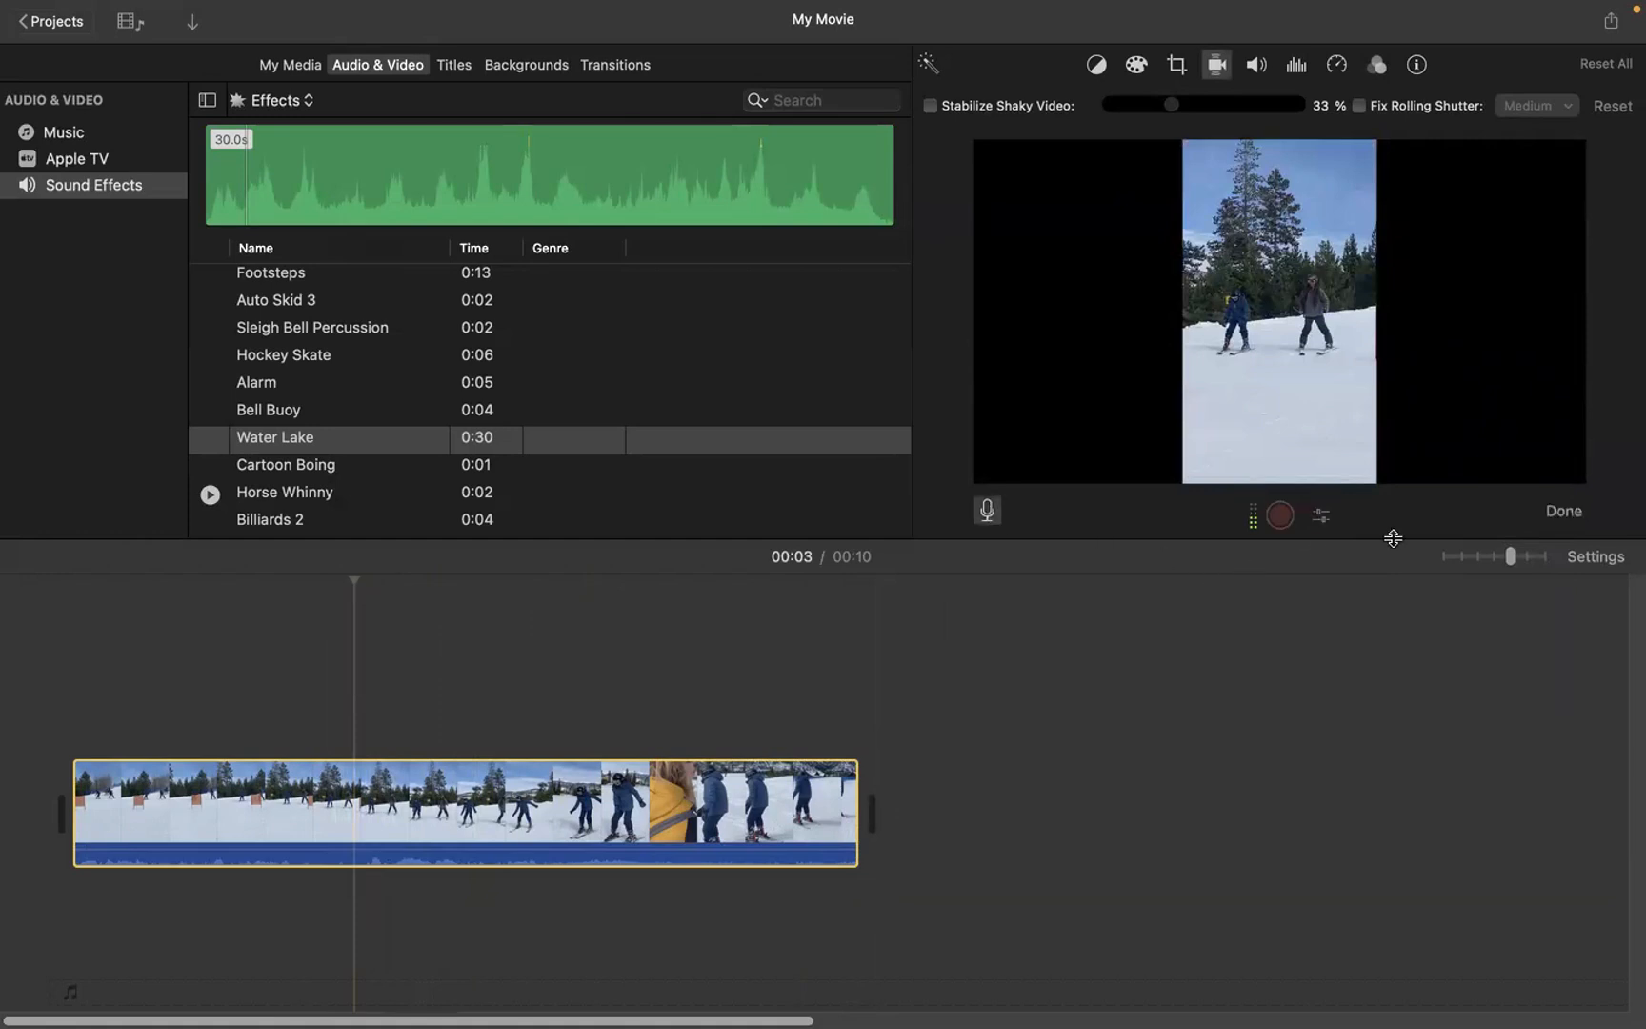
click(1281, 514)
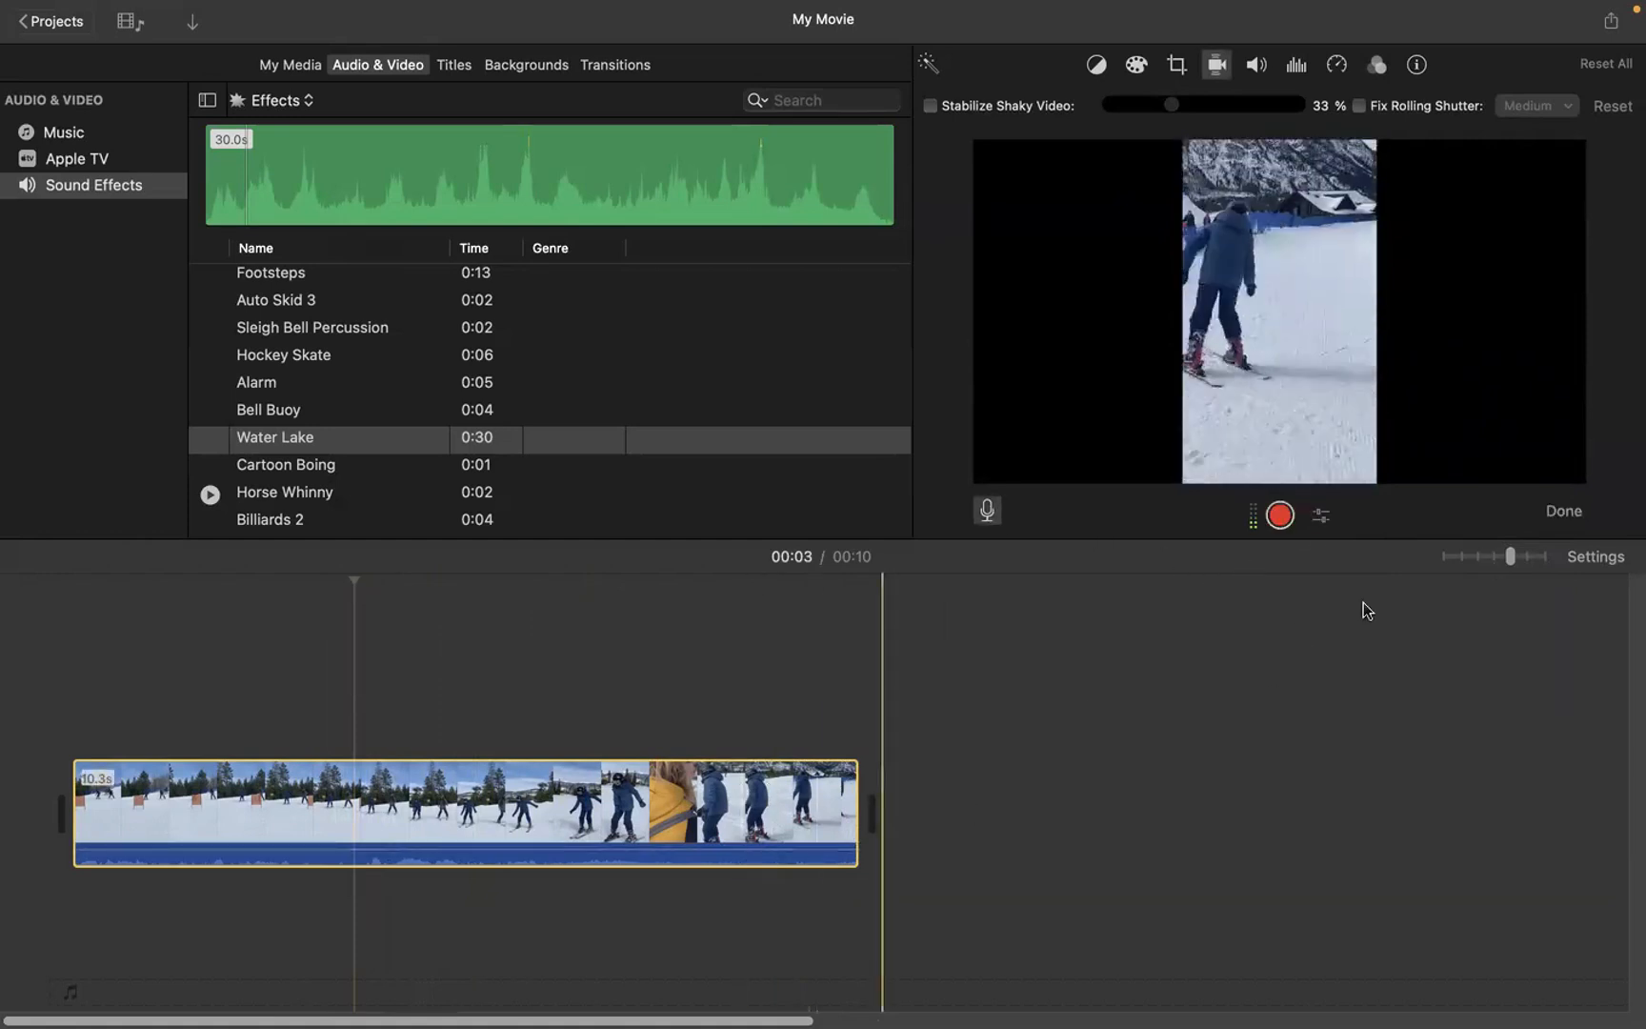
click(1284, 526)
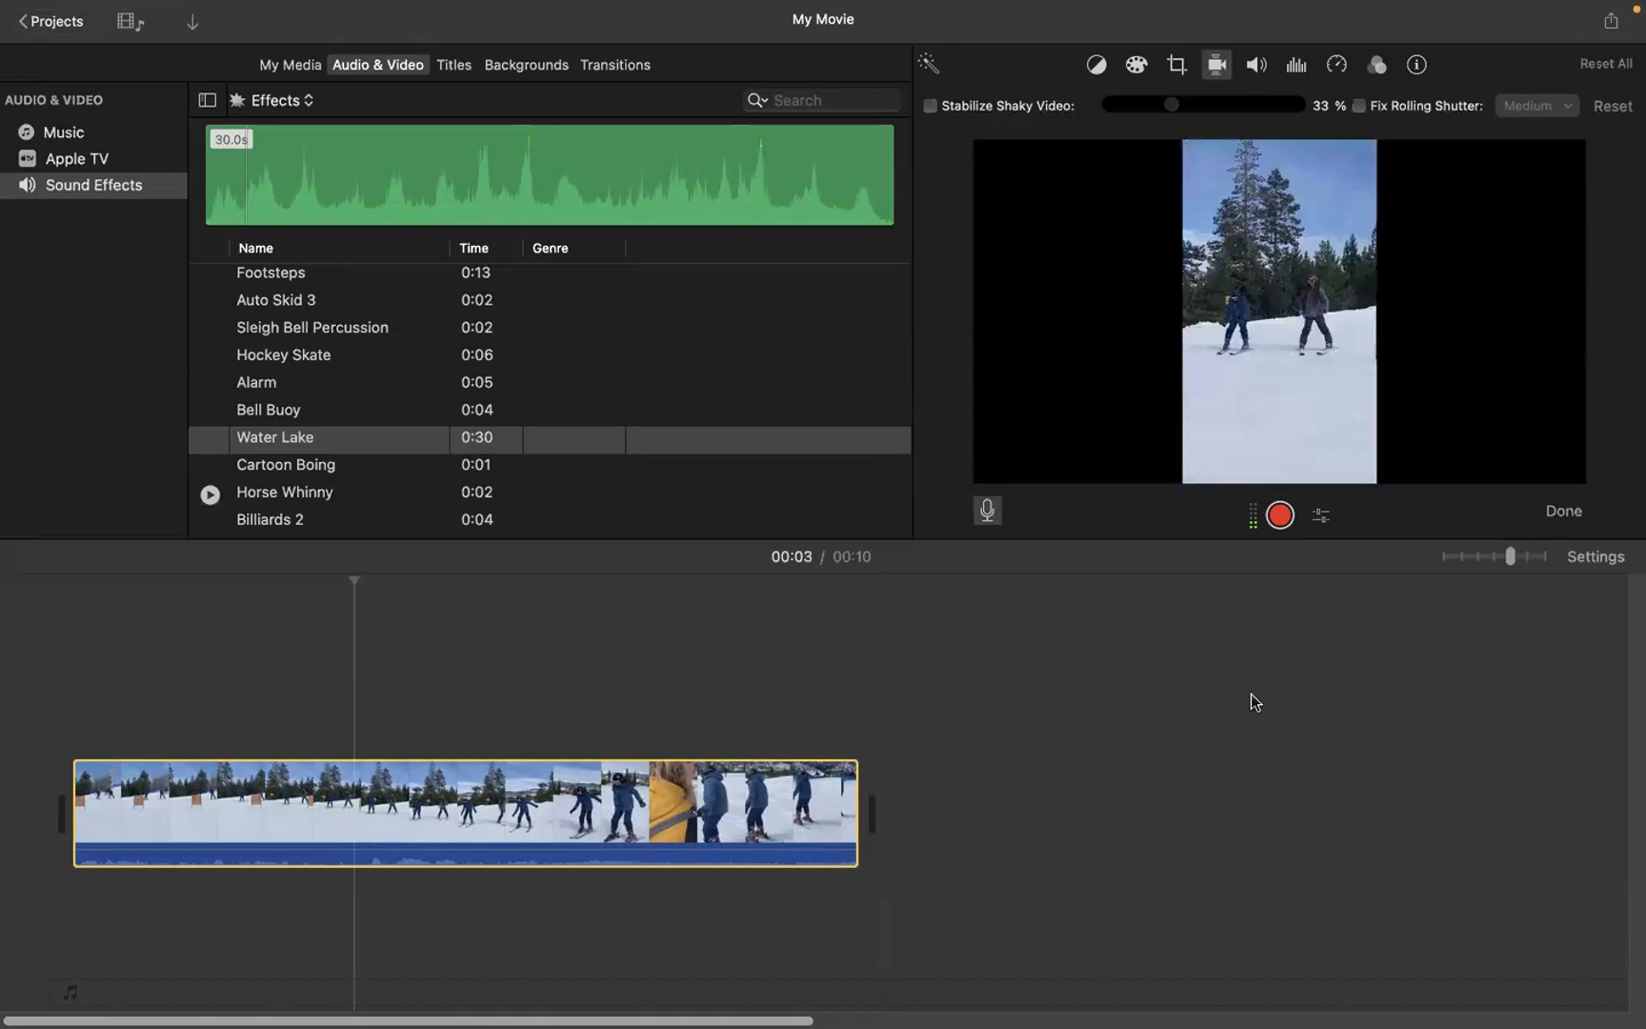
click(1280, 516)
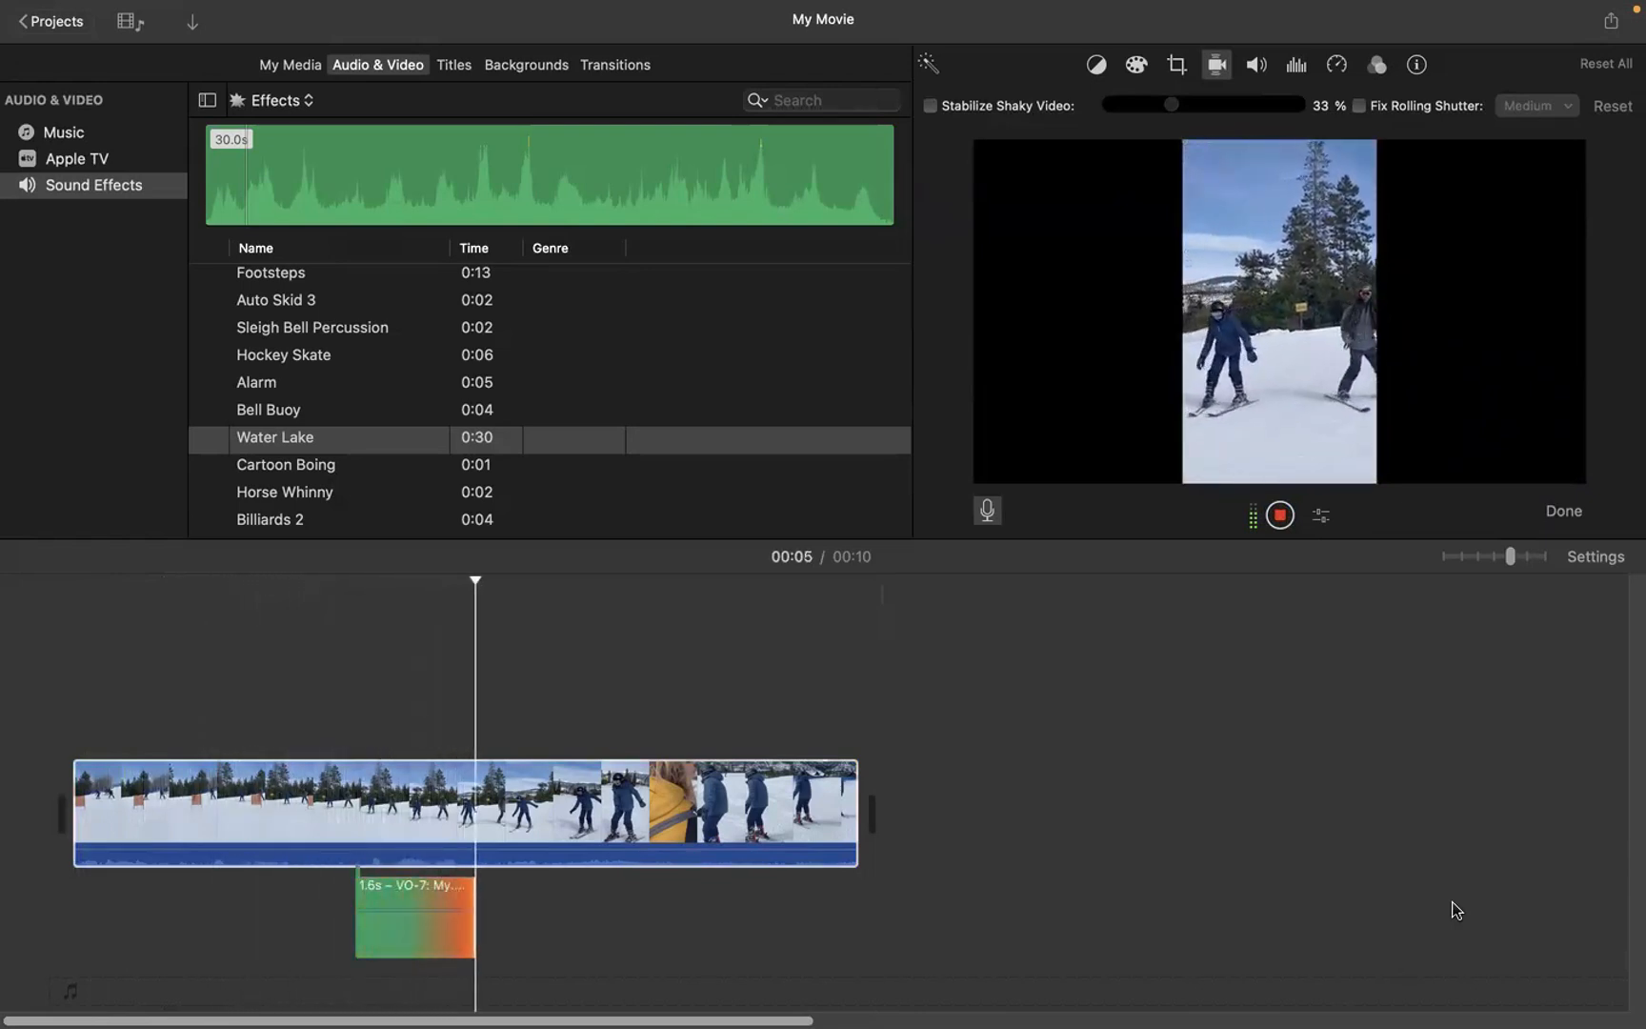
key(space)
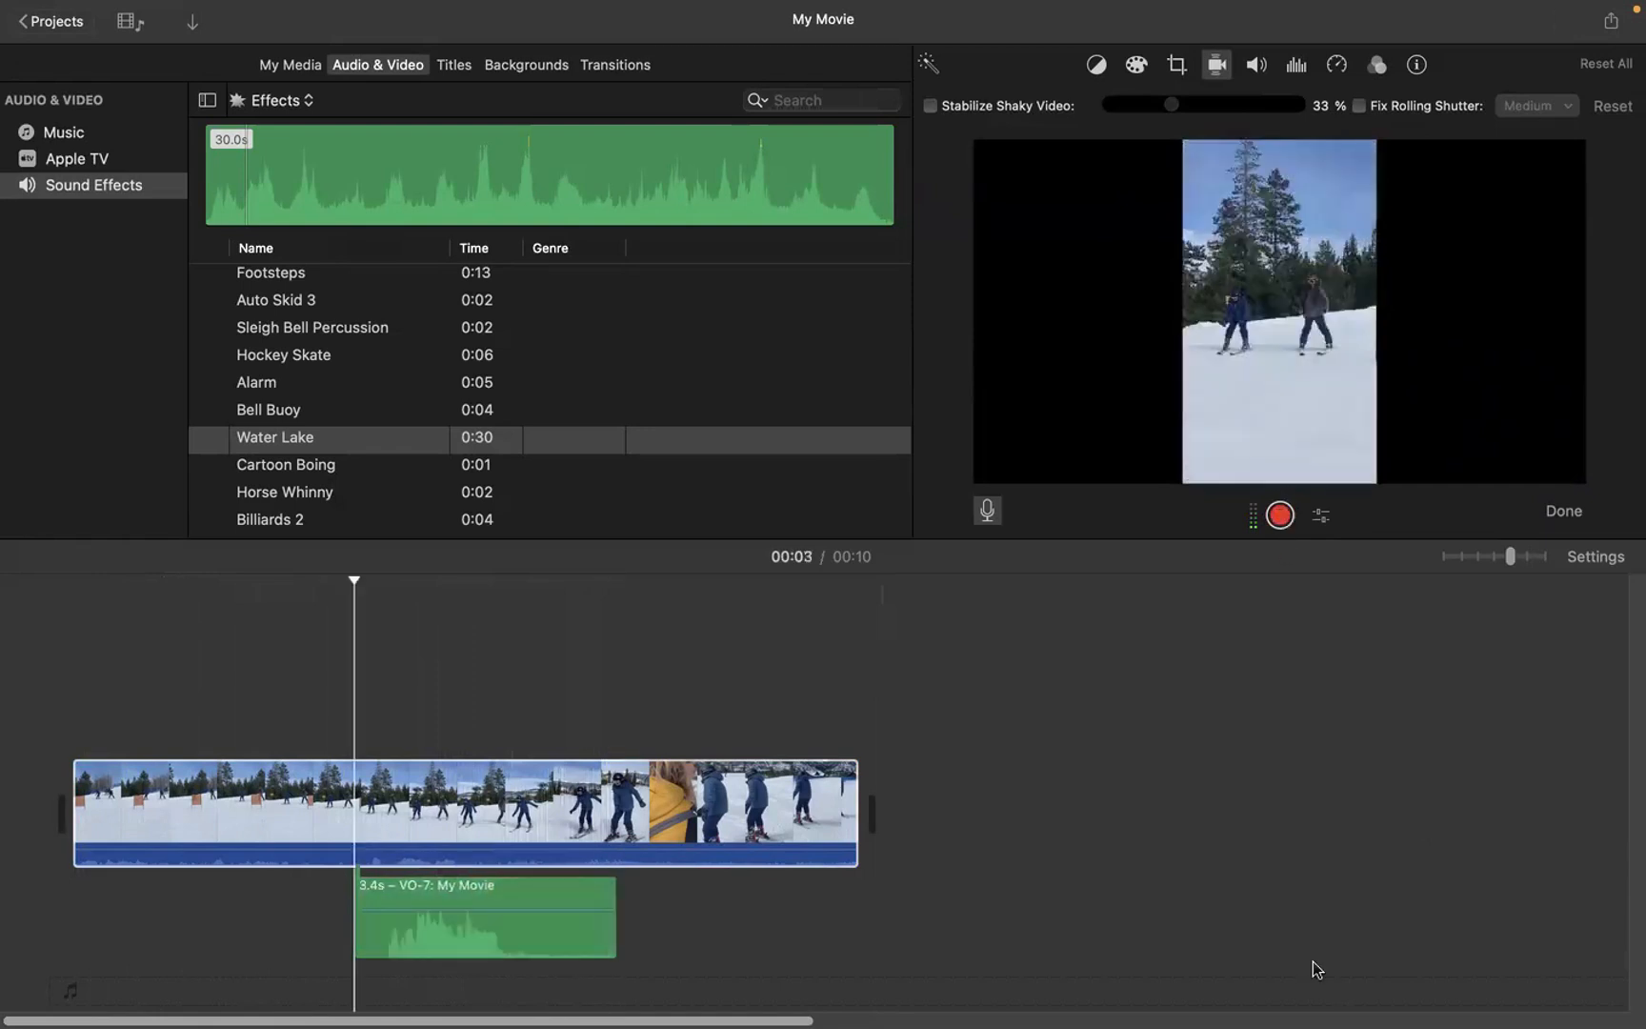
Step: Leave voiceover recording and play the movie from about 00:01 to listen to the recorded narration
click(248, 760)
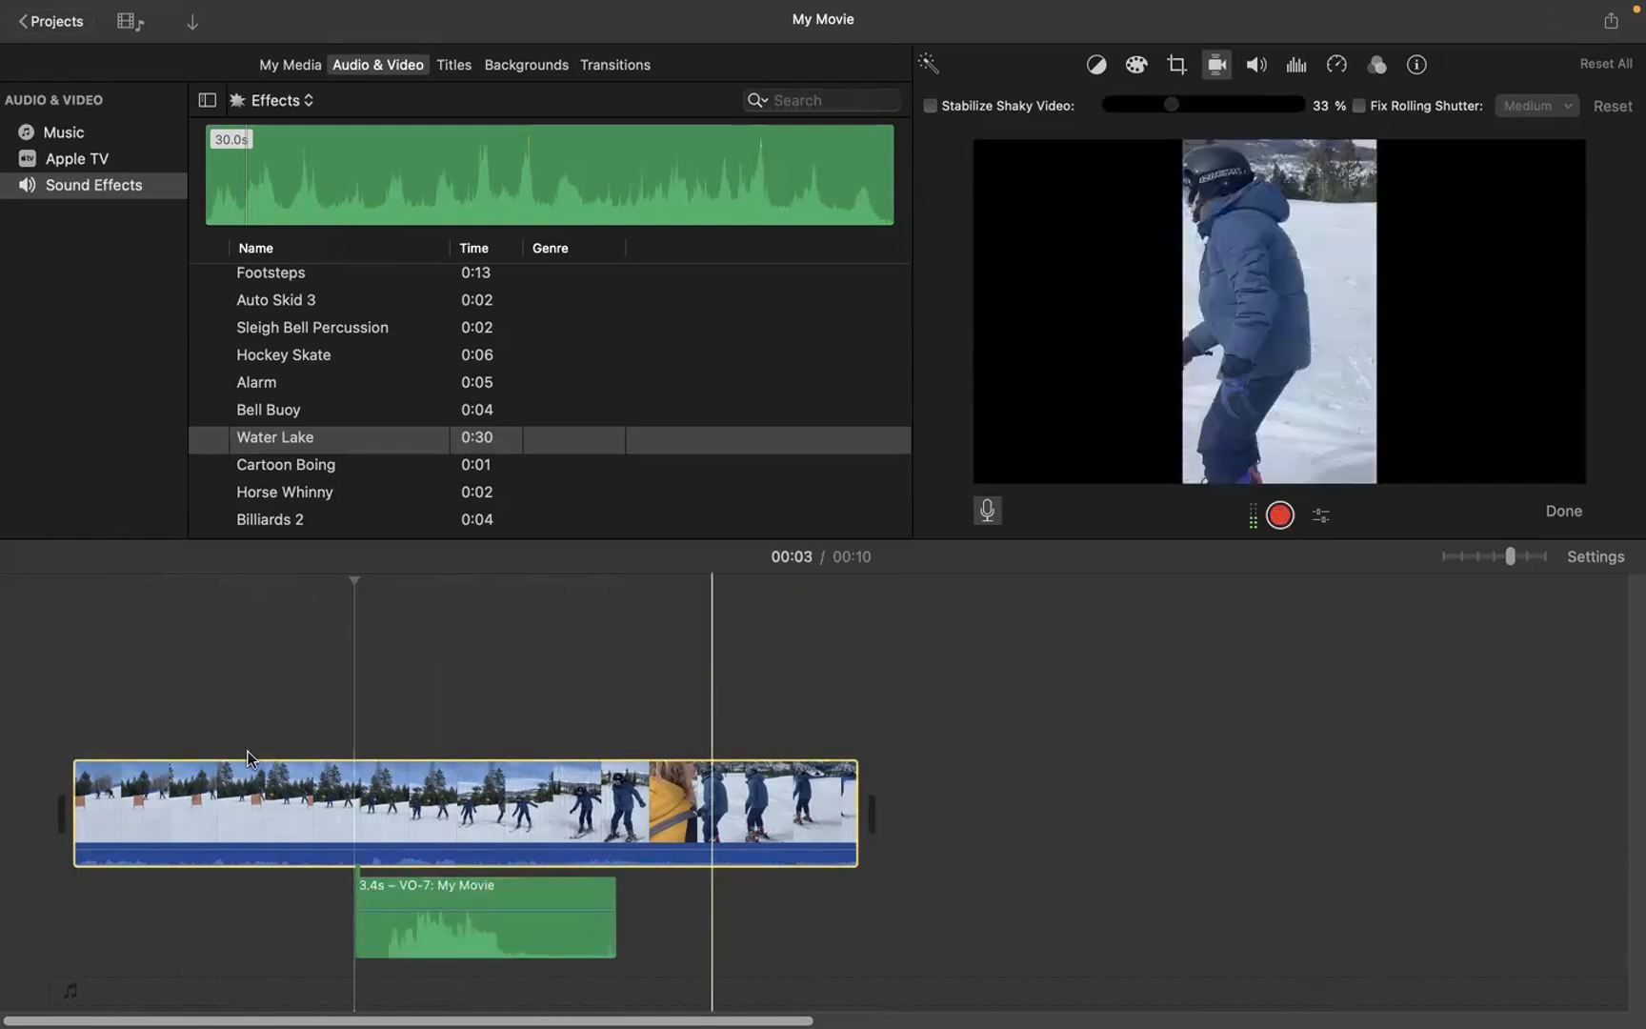
click(80, 690)
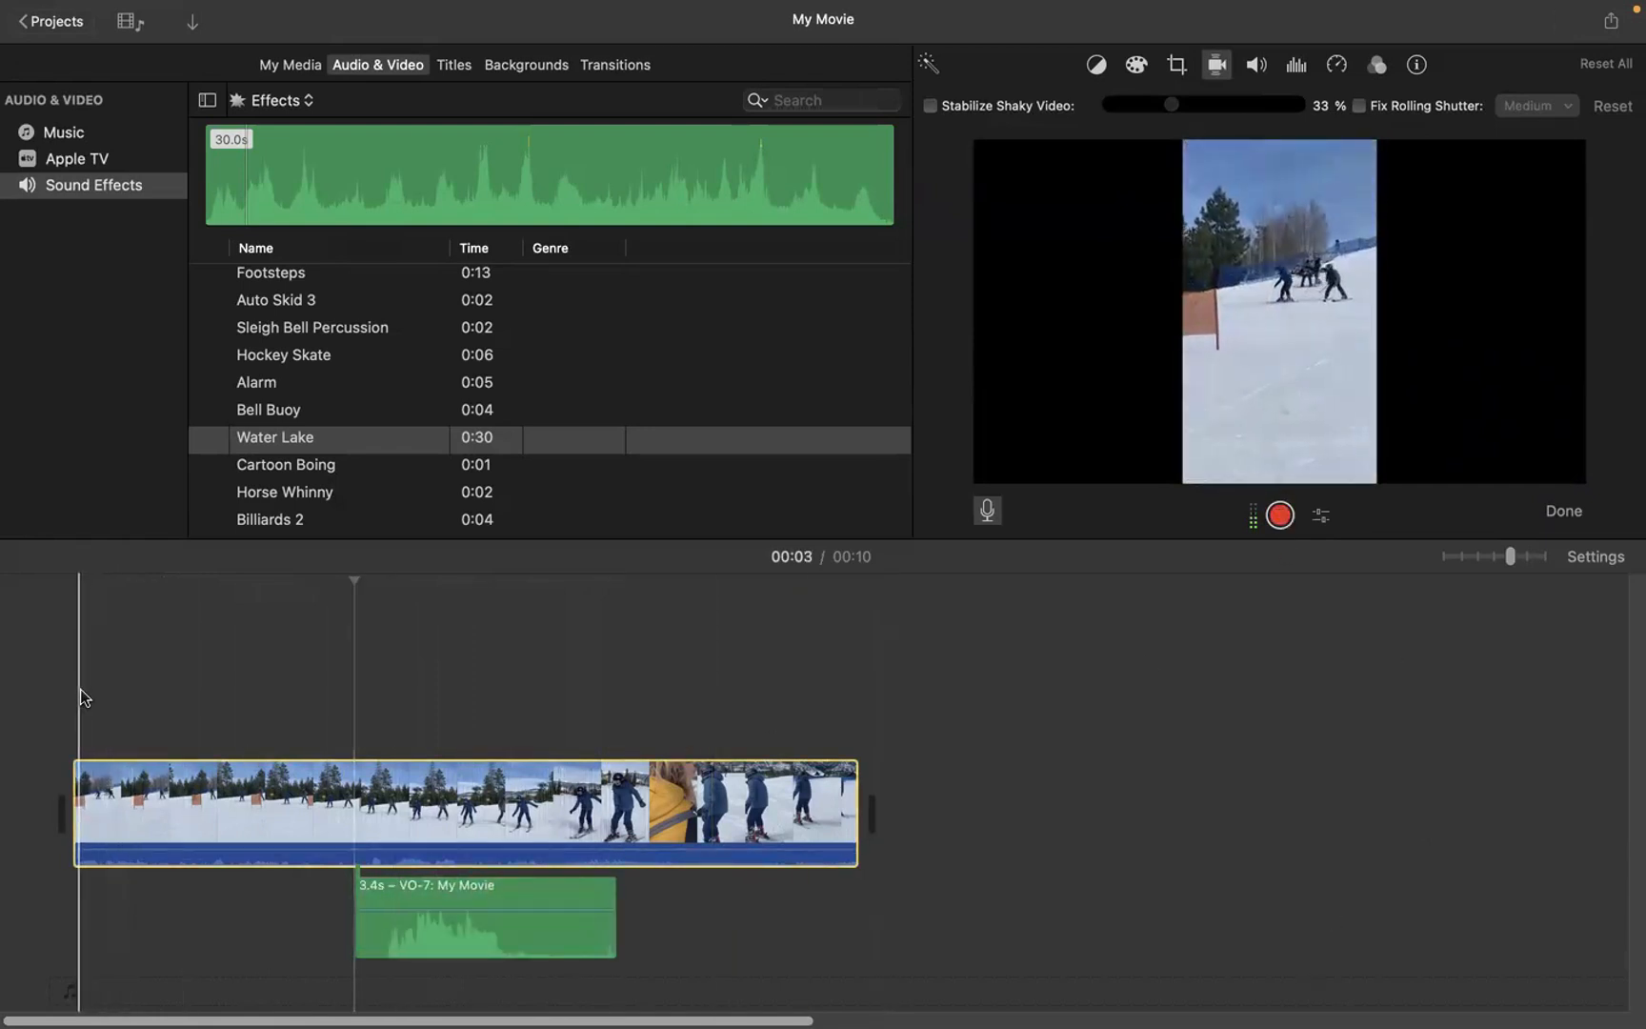
click(197, 689)
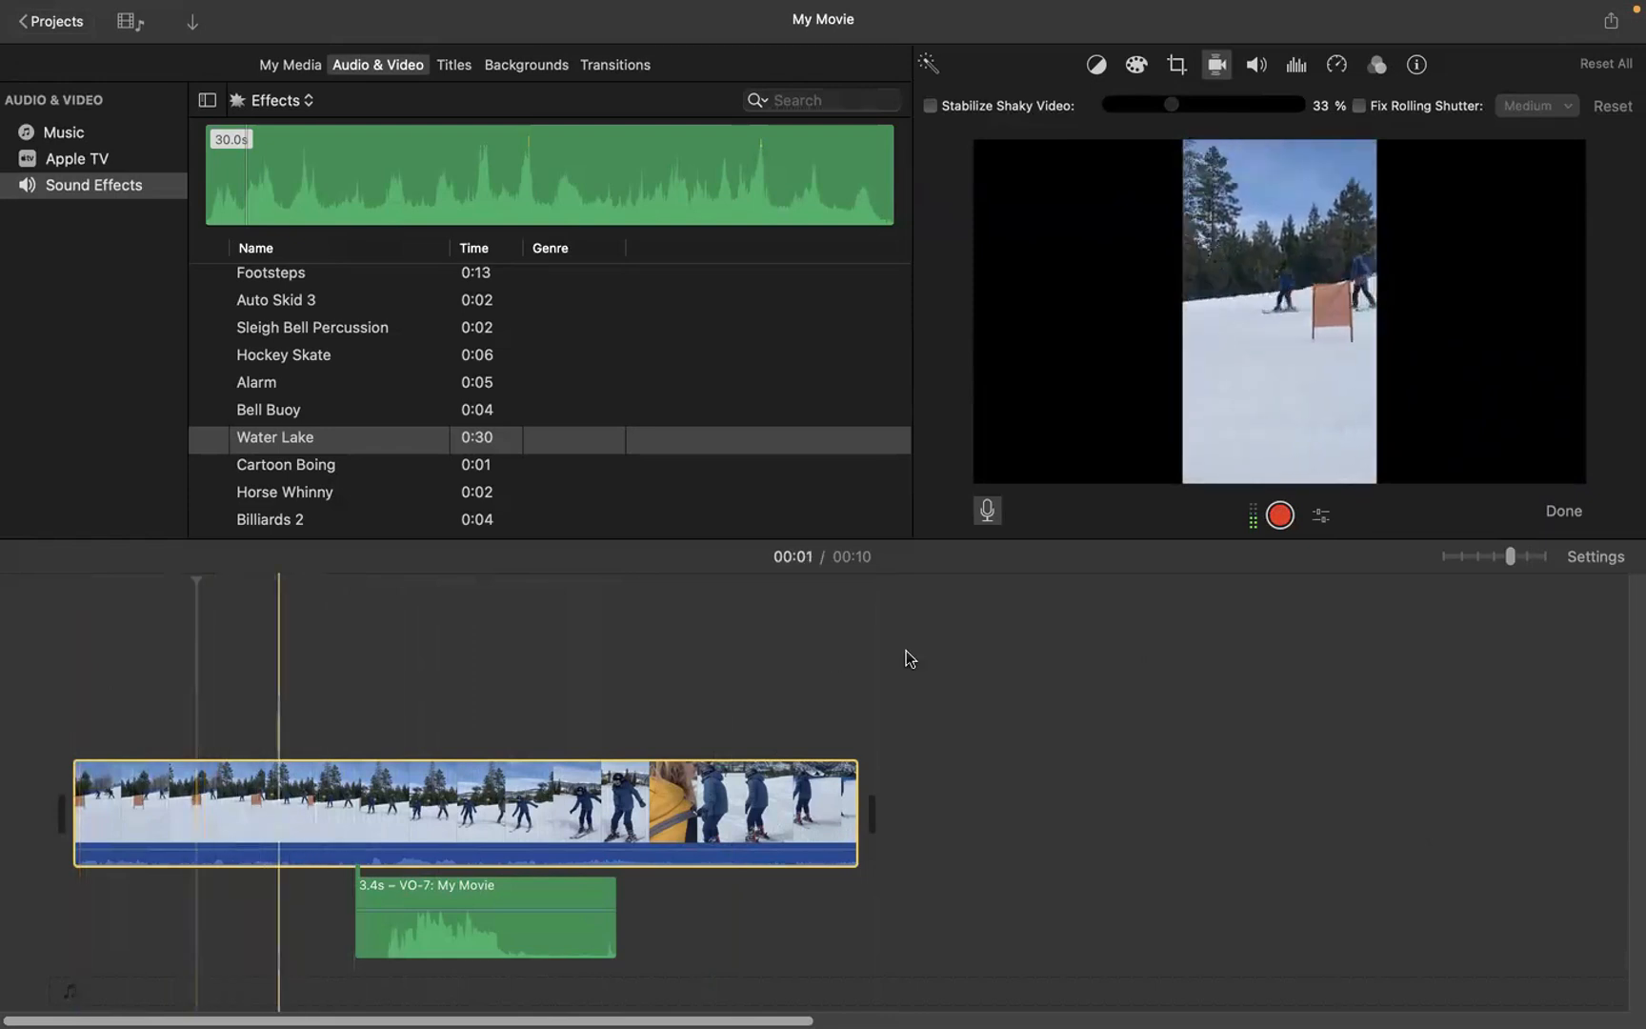
click(1567, 512)
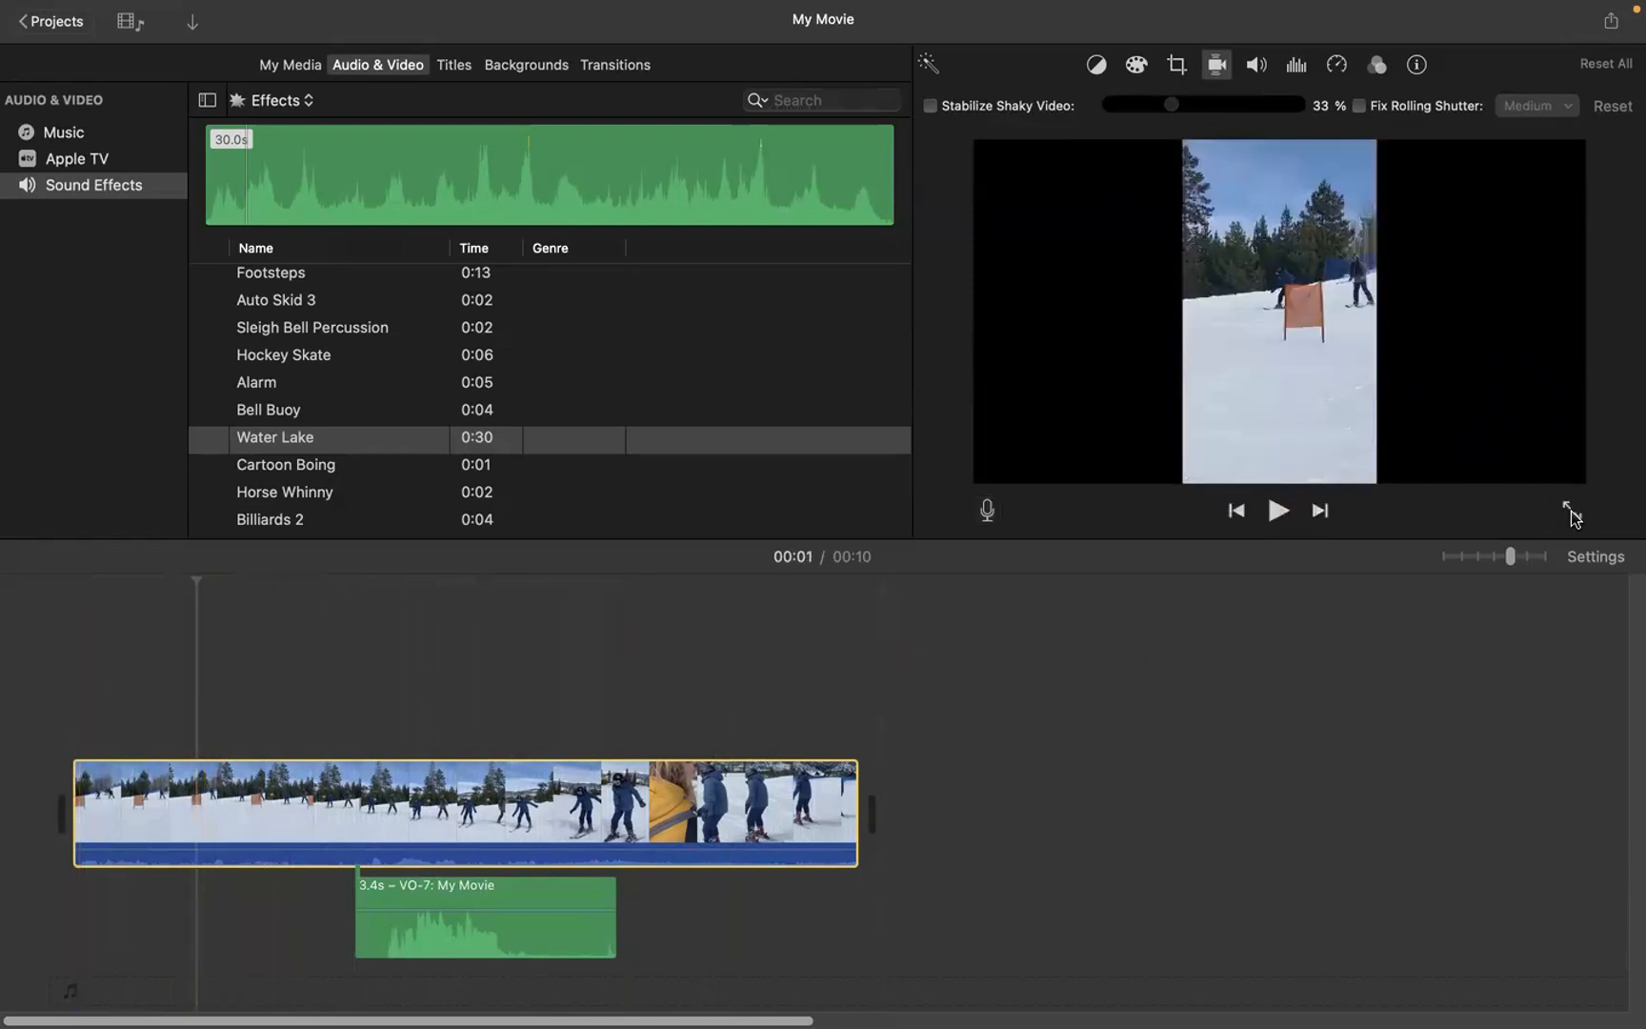
click(1278, 513)
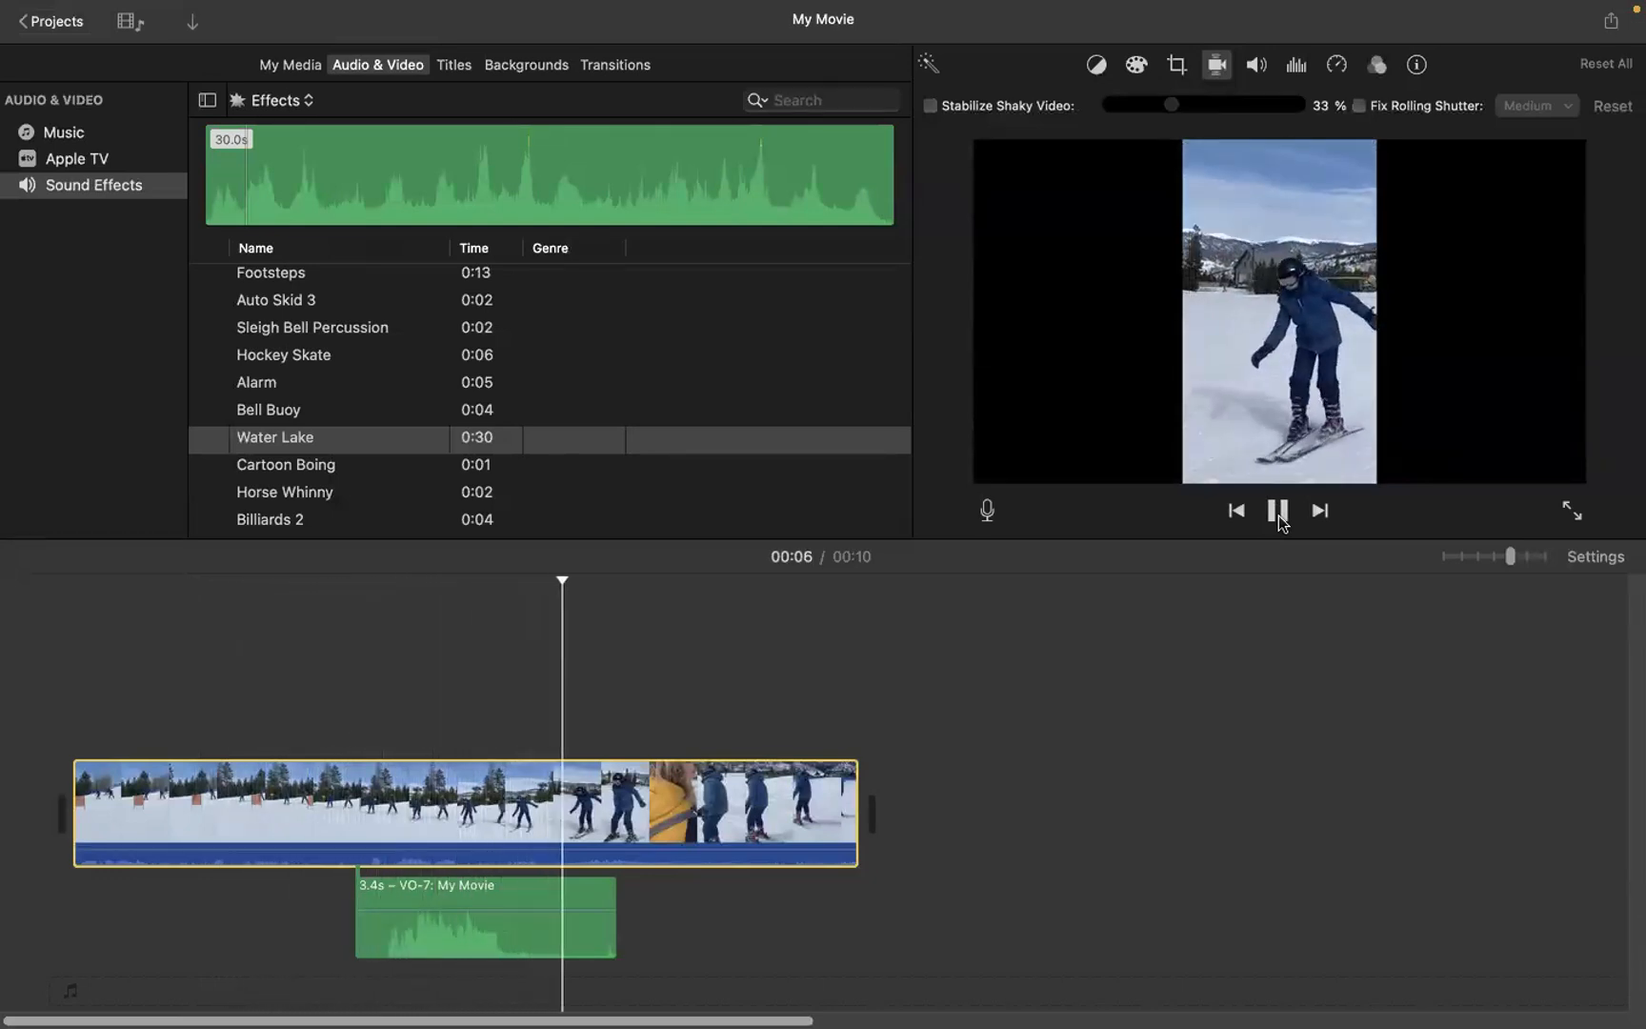
click(1279, 515)
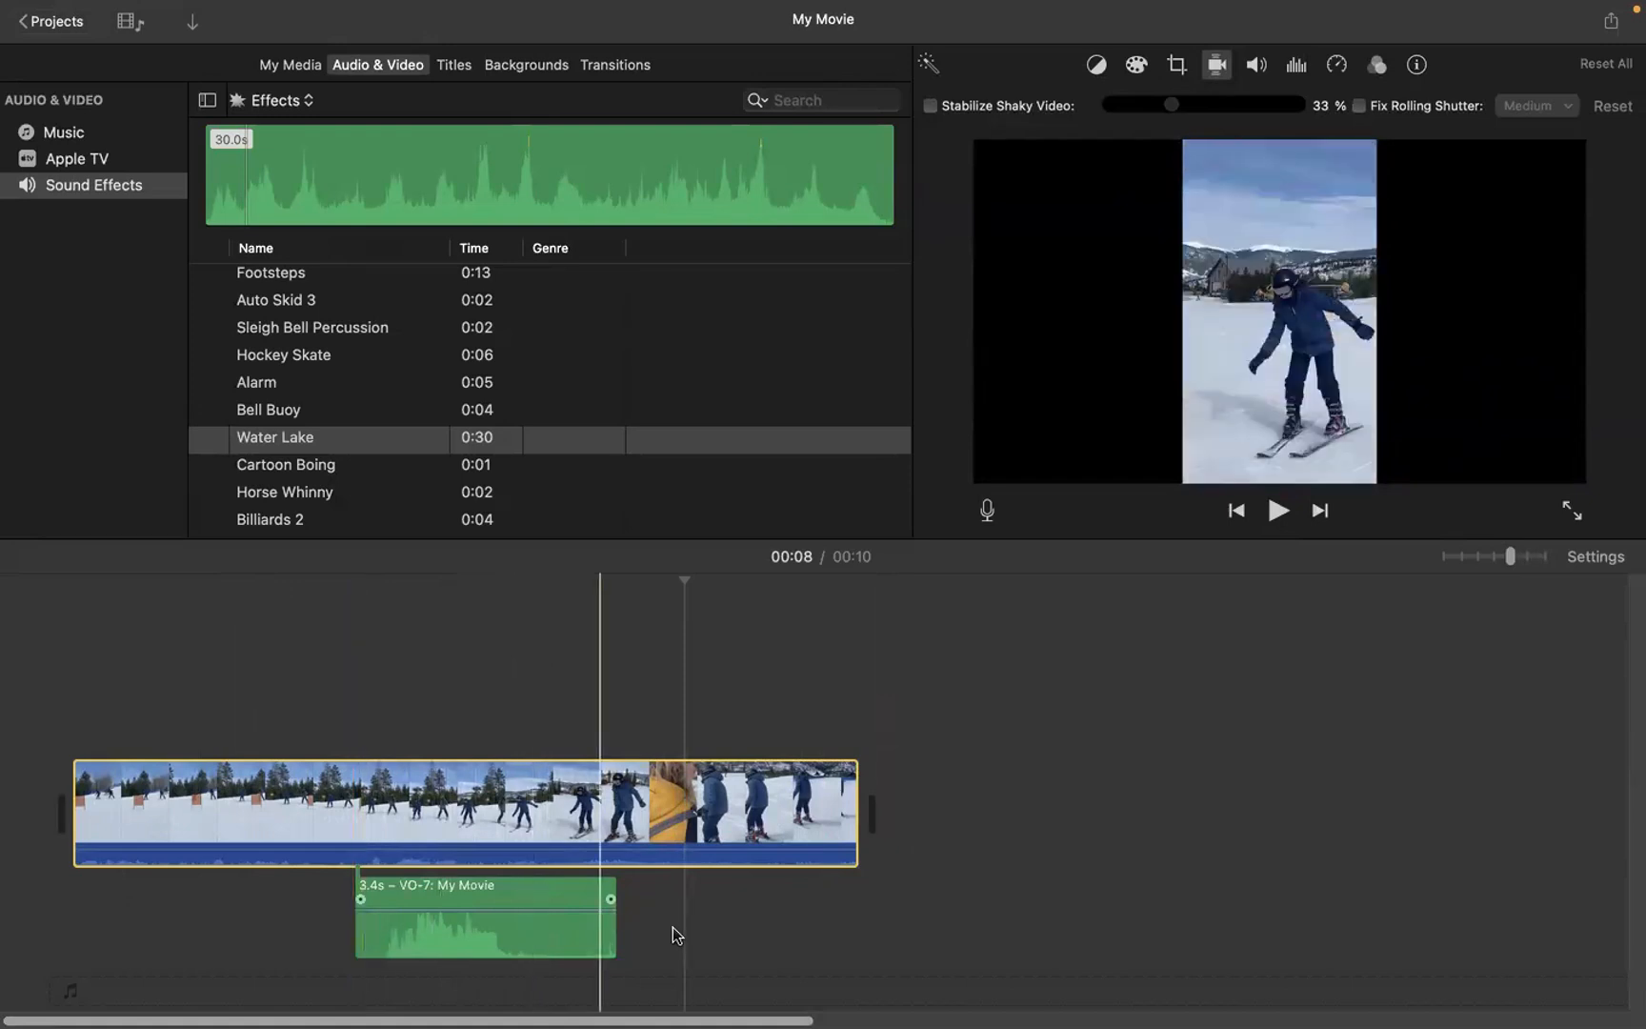
Step: Trim the end of the voiceover clip to about 2.5 s and add a short fade-in at its start
click(557, 946)
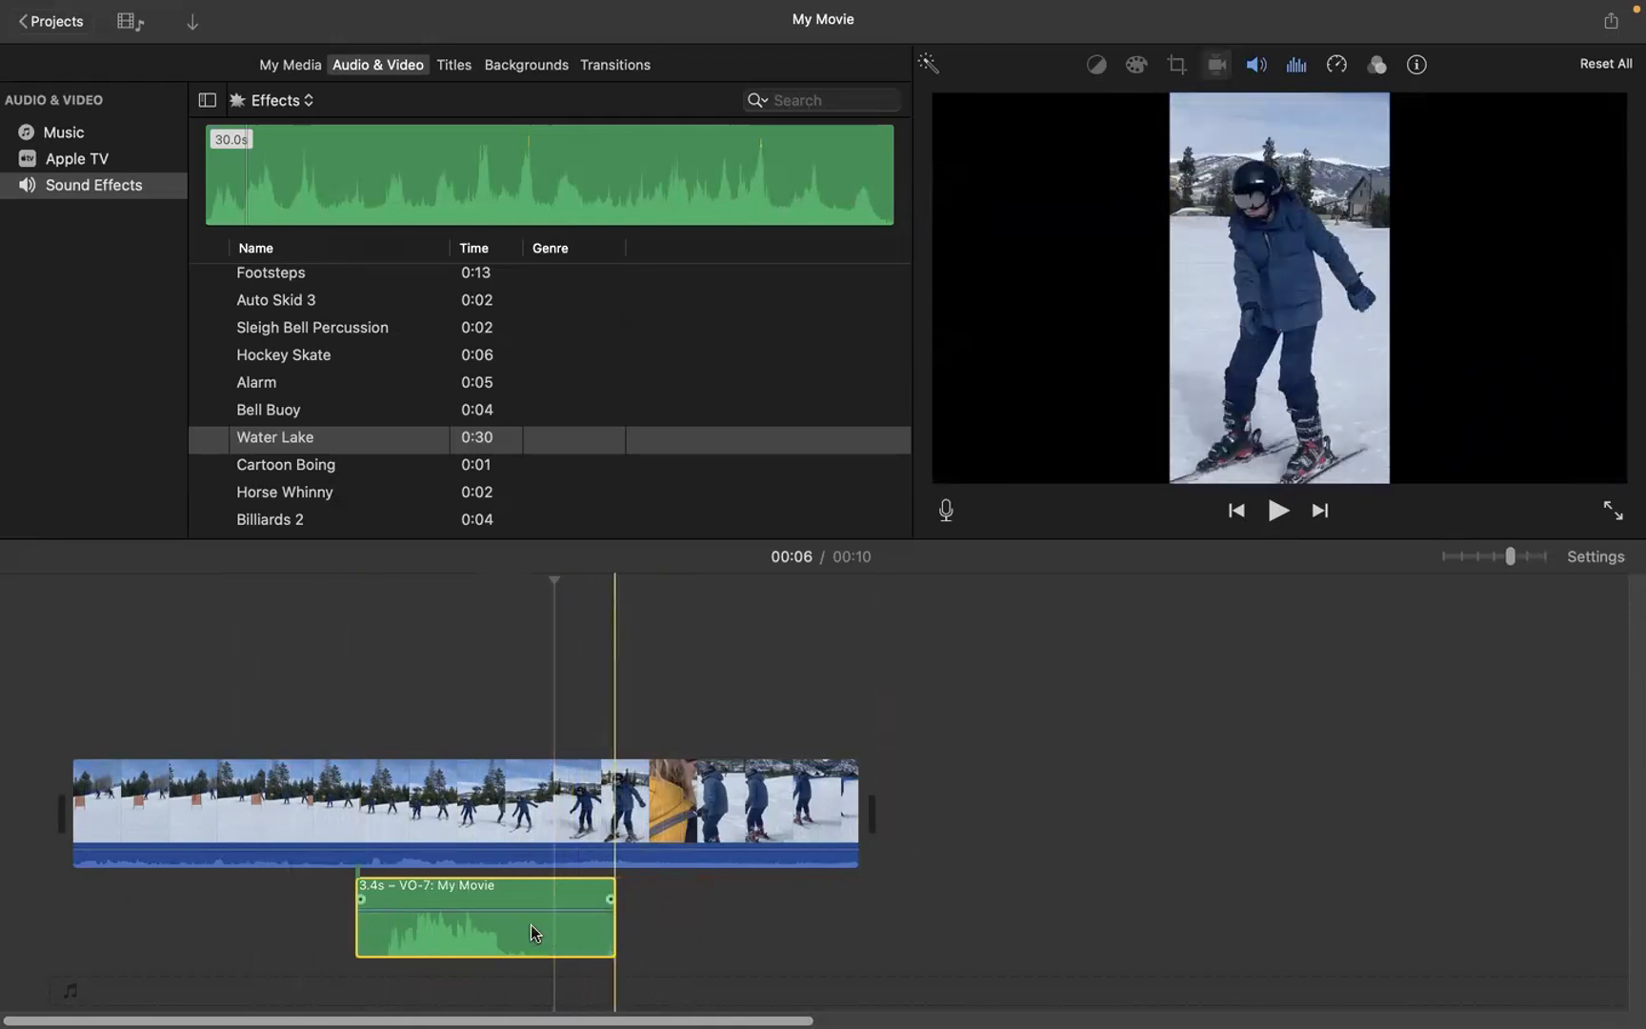
drag(610, 924, 539, 926)
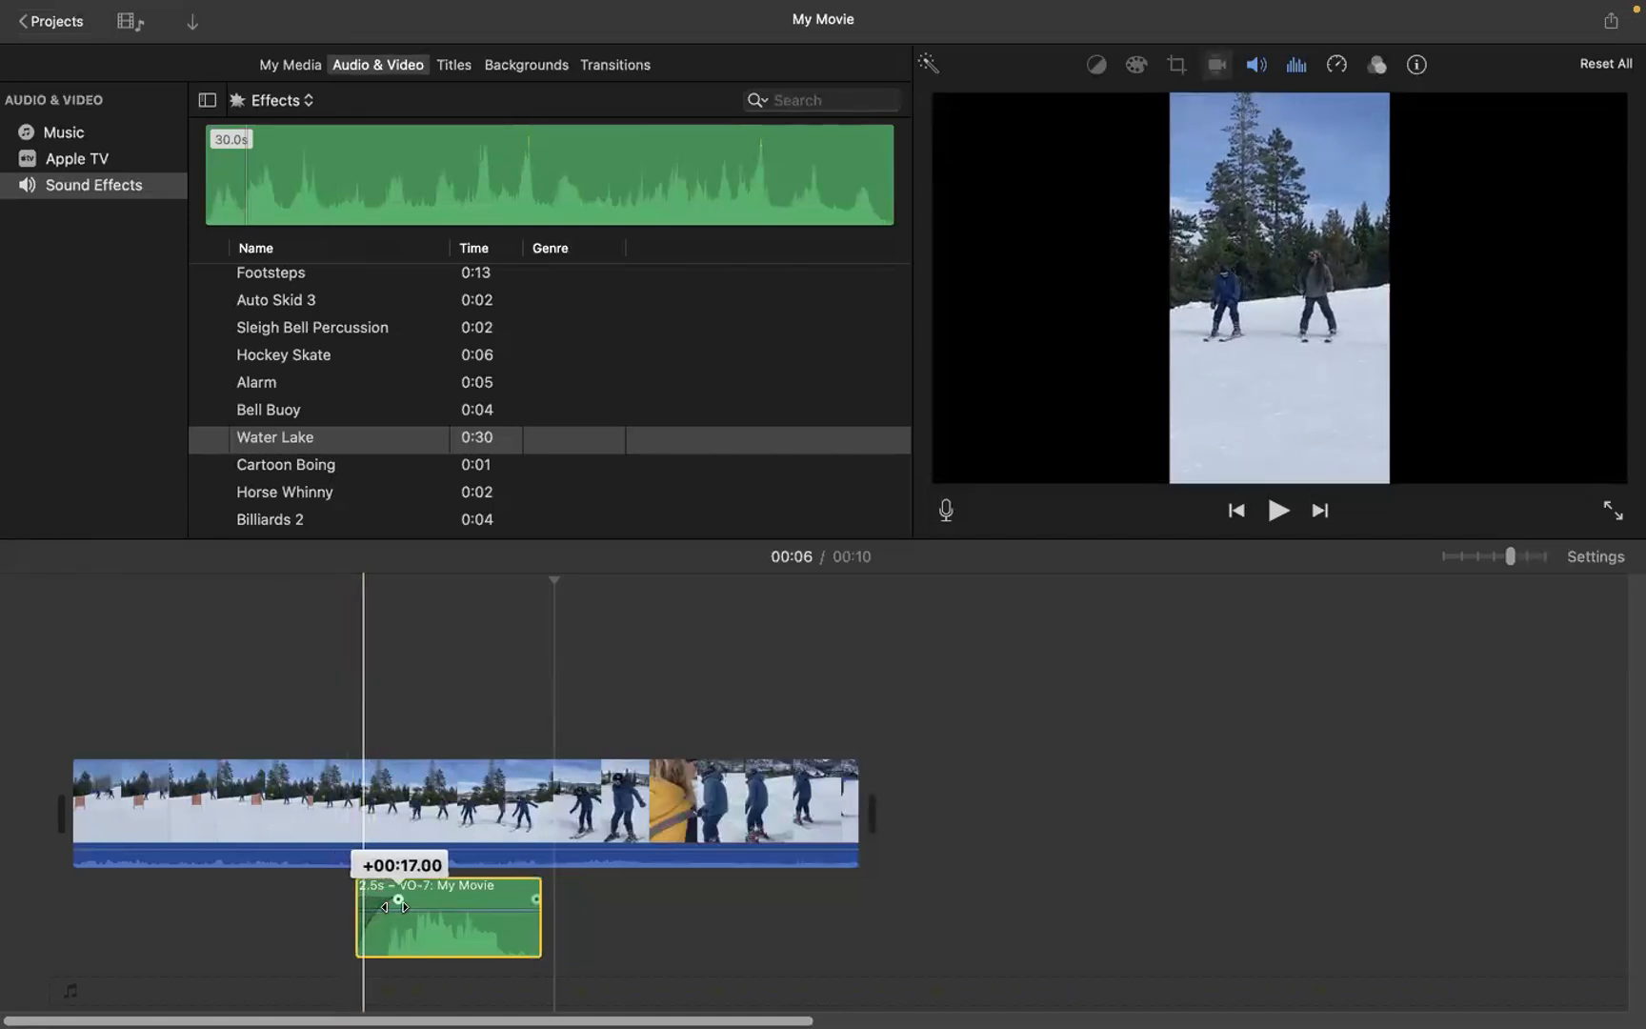
drag(392, 907, 393, 907)
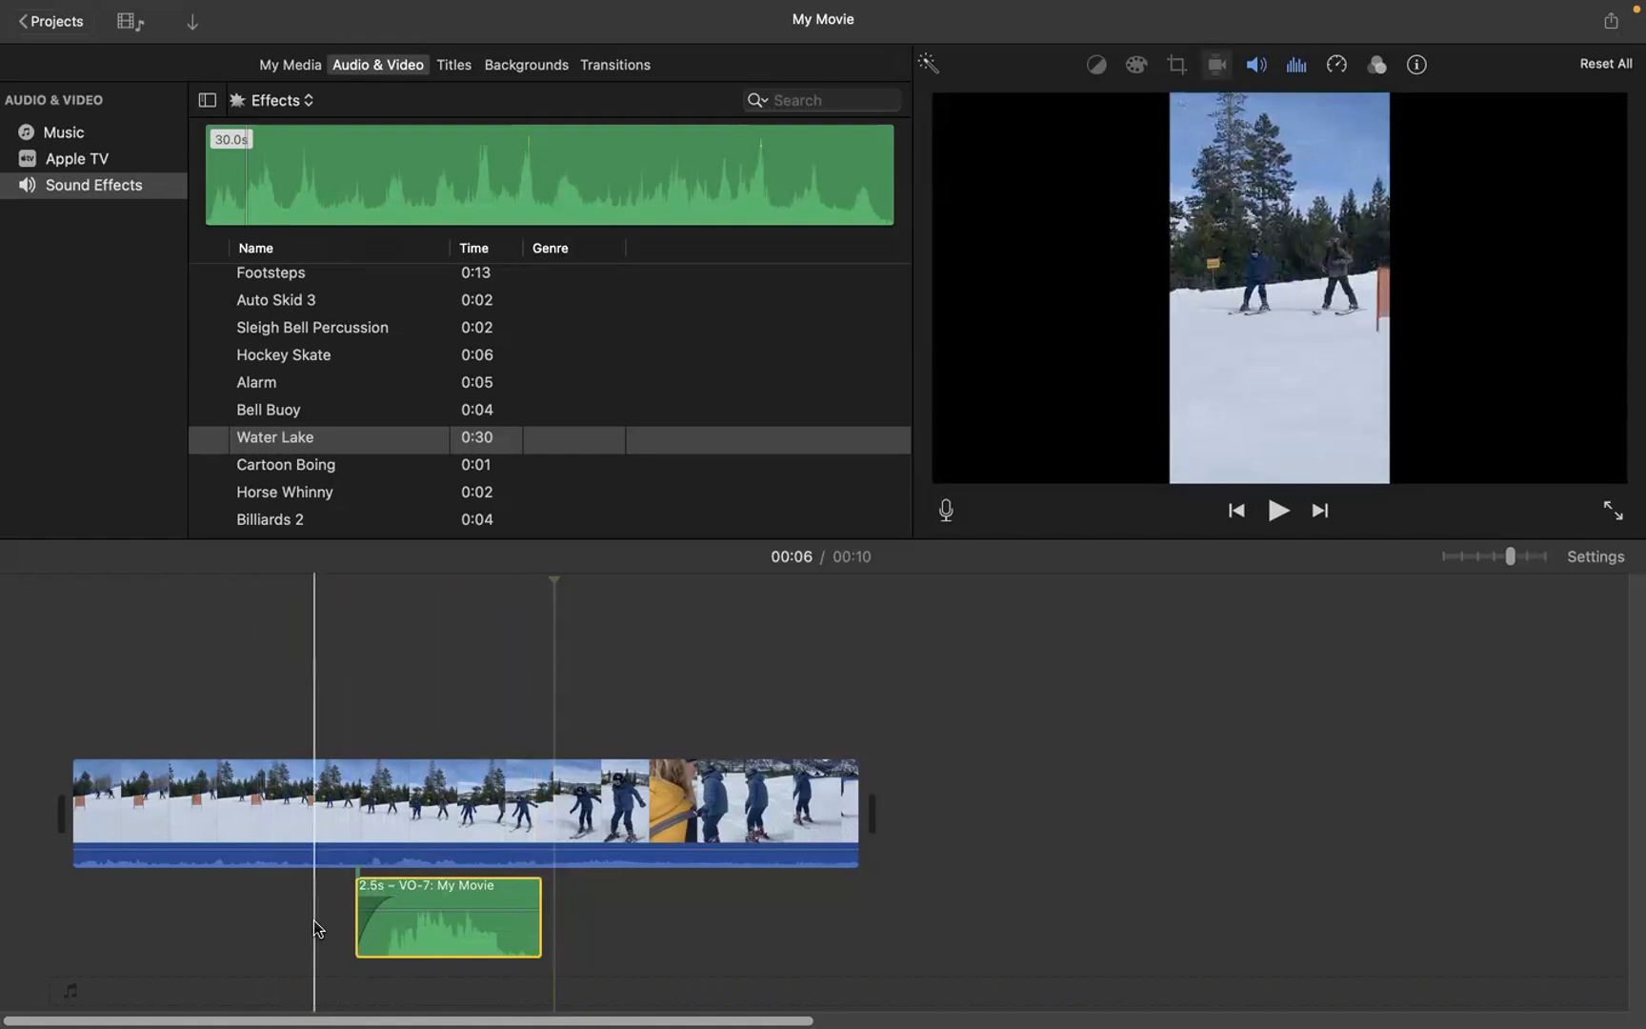
Step: Play the movie from the beginning to review the trimmed and faded voiceover
click(66, 705)
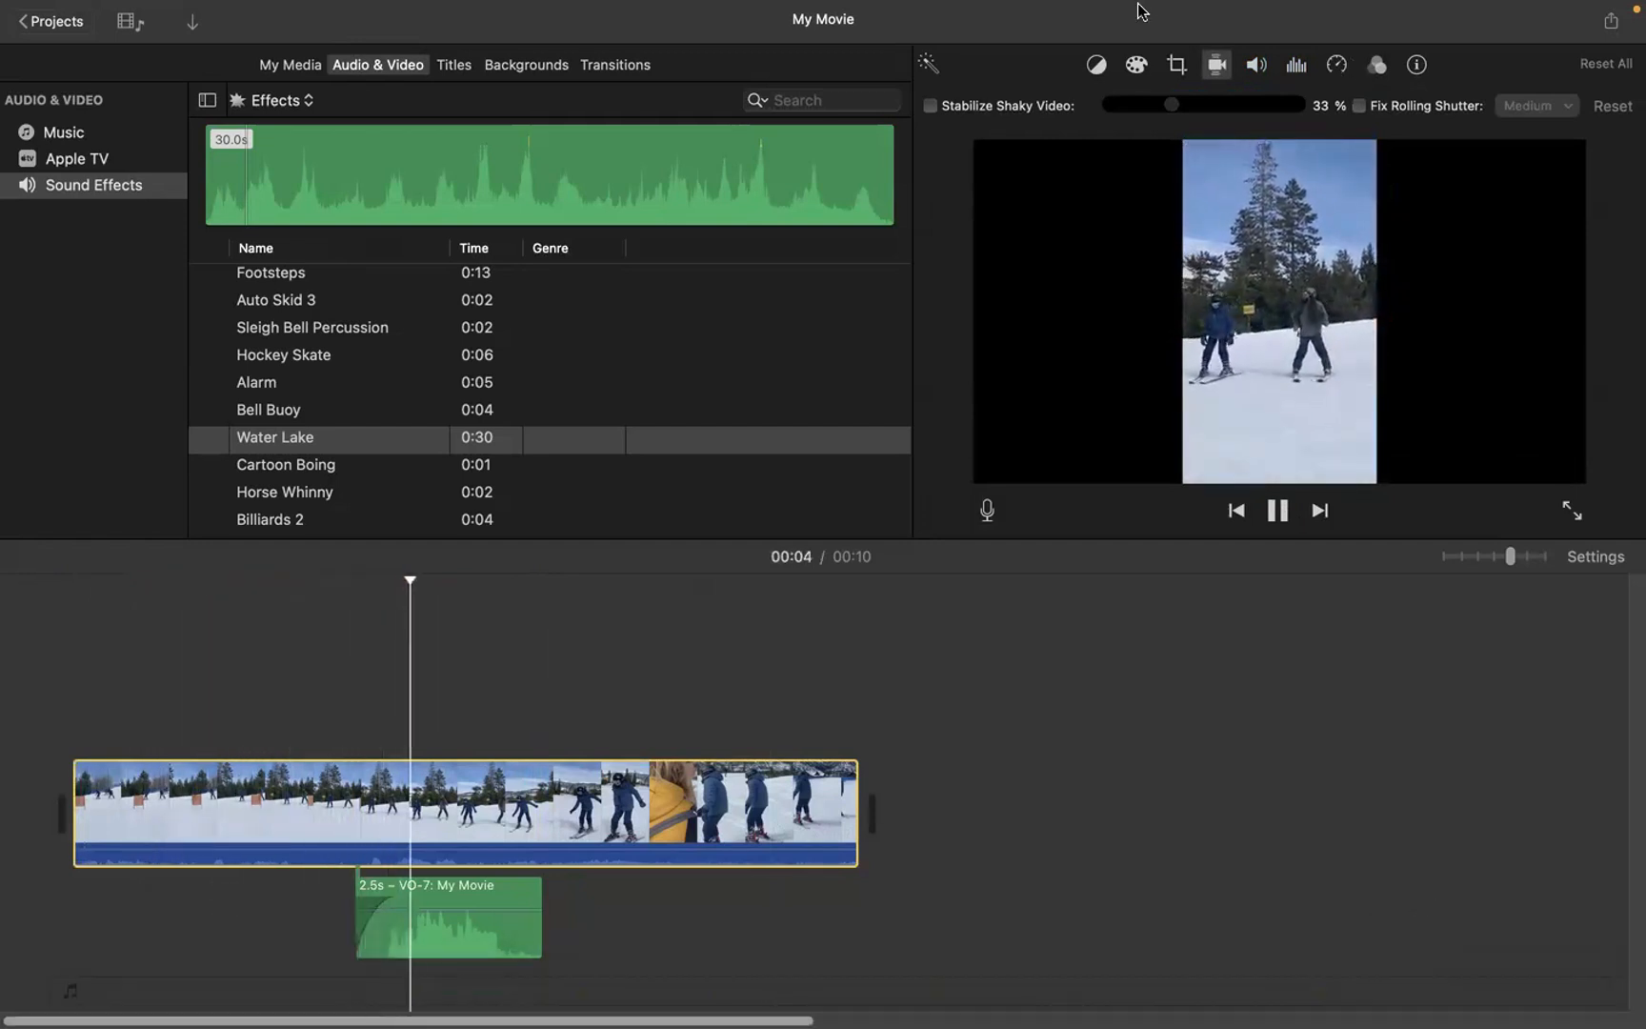
mouse_move(1100, 8)
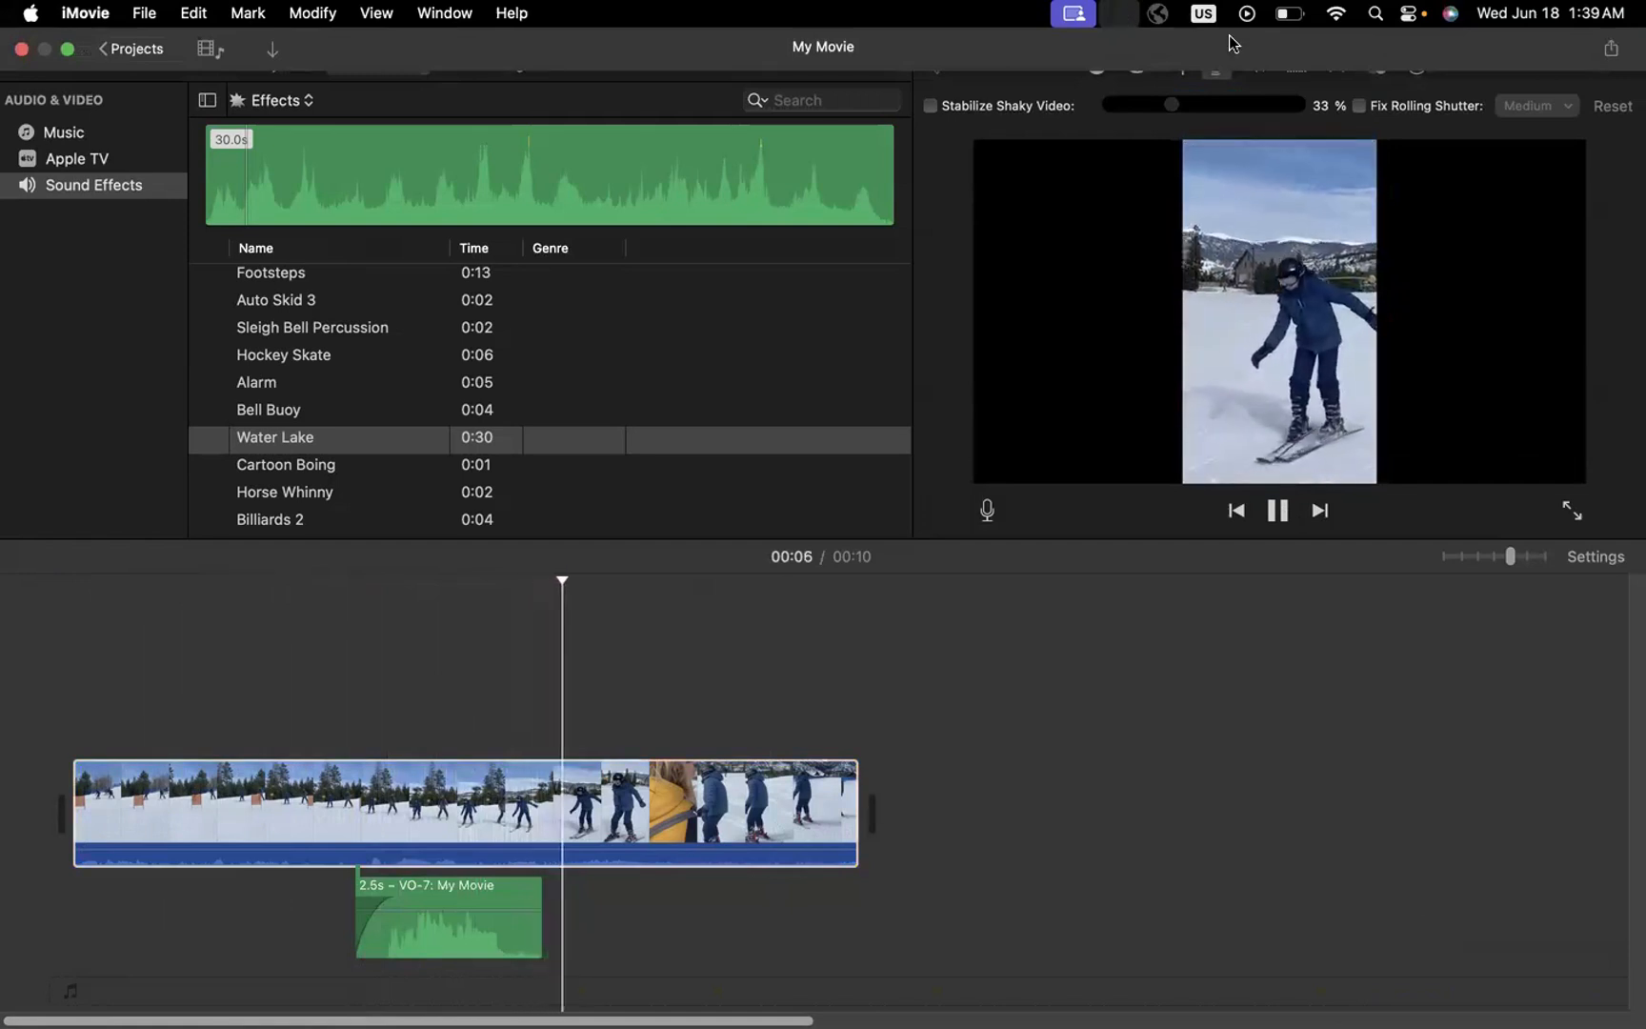